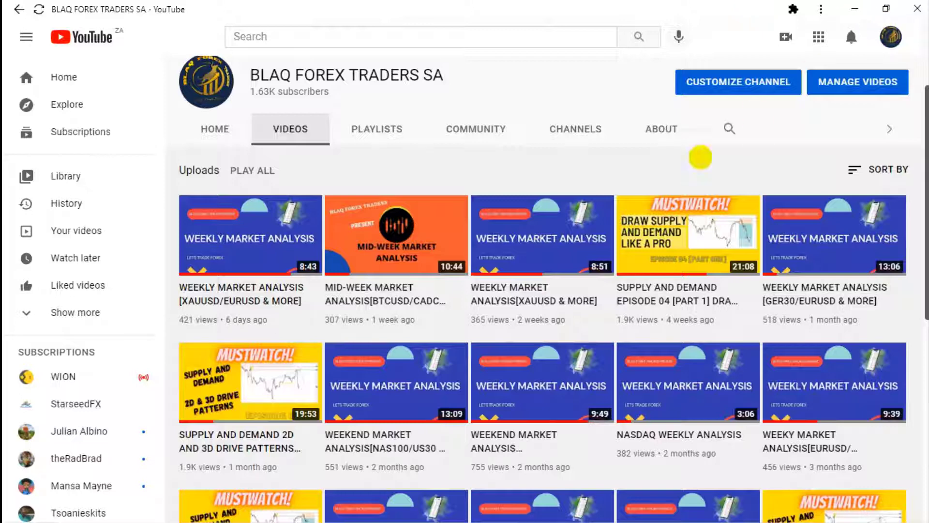
- Look through the channel's uploaded videos and switch to the DXY chart in TradingView
scroll(674, 265, "down", 3)
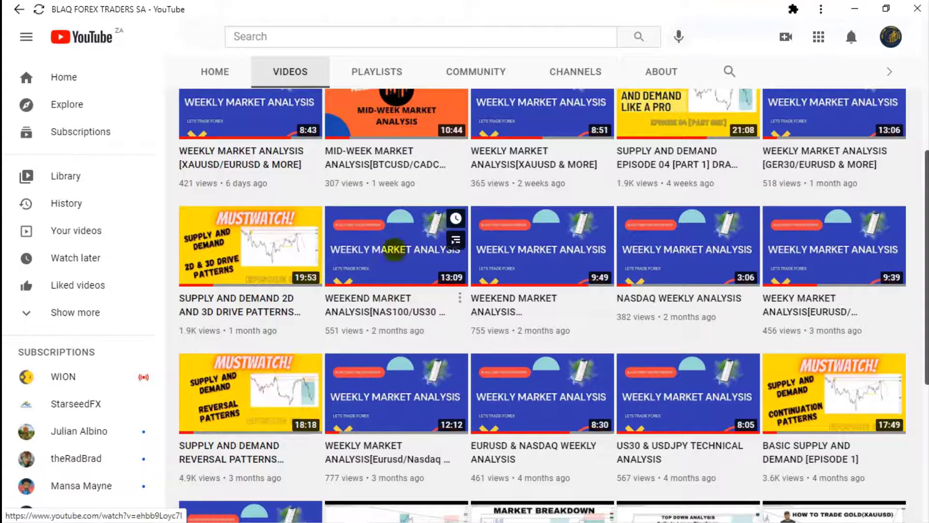
scroll(479, 270, "up", 3)
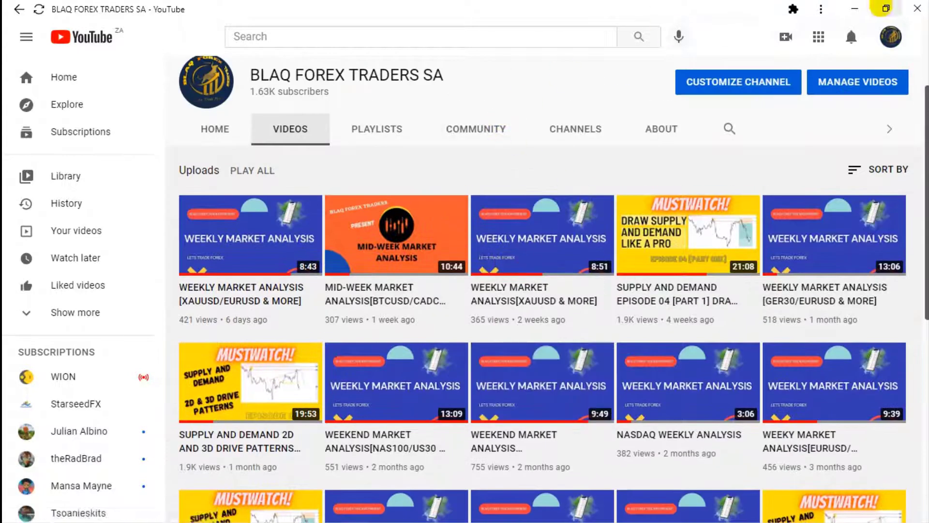
left_click(855, 8)
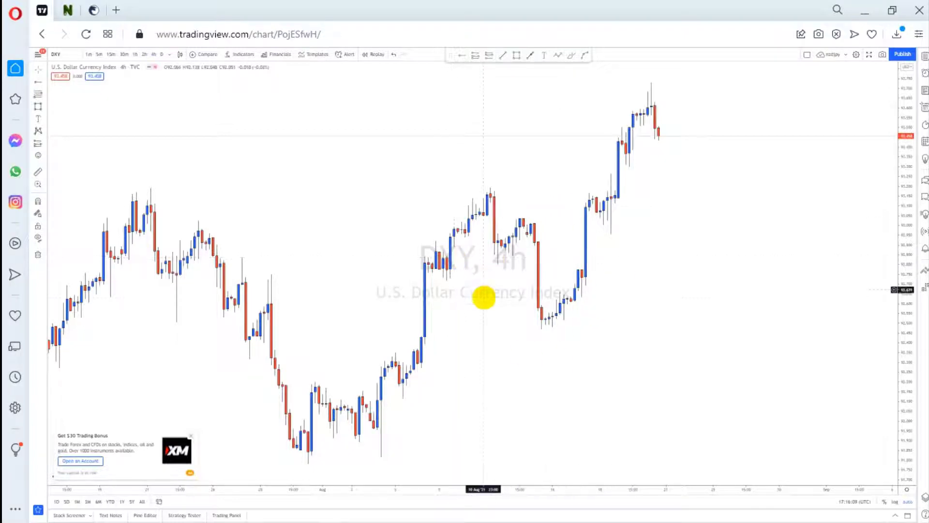
- Draw a yellow rectangle zone from the latest swing high on the DXY 4-hour chart
left_click_drag(338, 255, 369, 288)
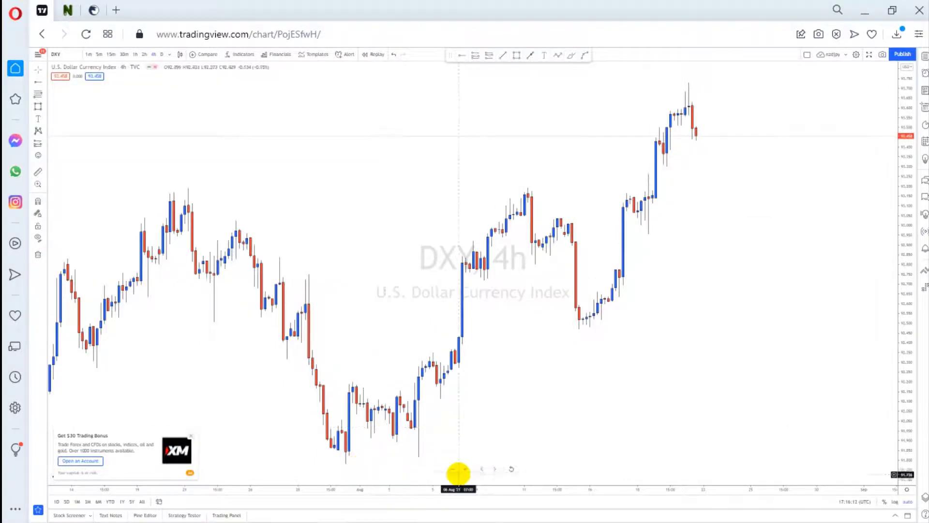
left_click(465, 467)
left_click_drag(394, 383, 465, 403)
left_click_drag(637, 189, 595, 187)
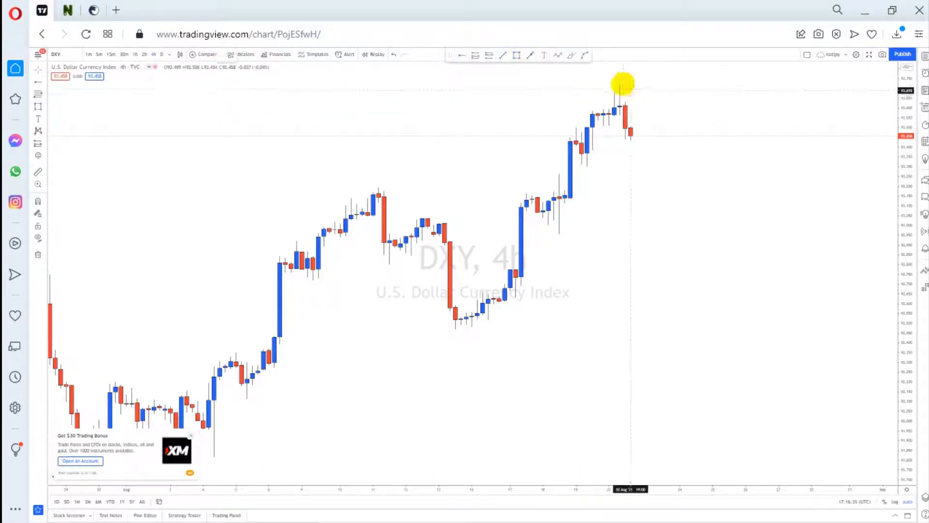
left_click_drag(615, 84, 663, 115)
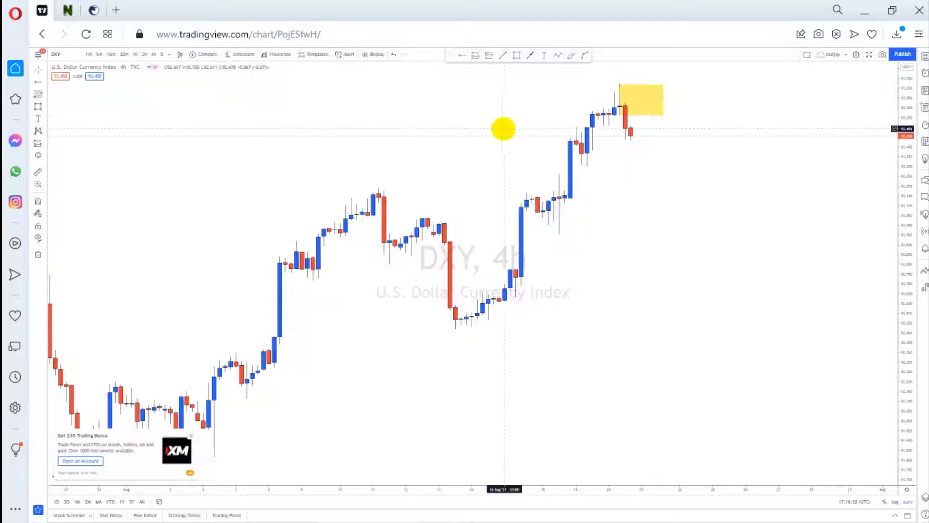
- Refine the yellow zone on the 1-hour timeframe, starting it at a later candle with its upper edge at about 93.64
left_click(144, 55)
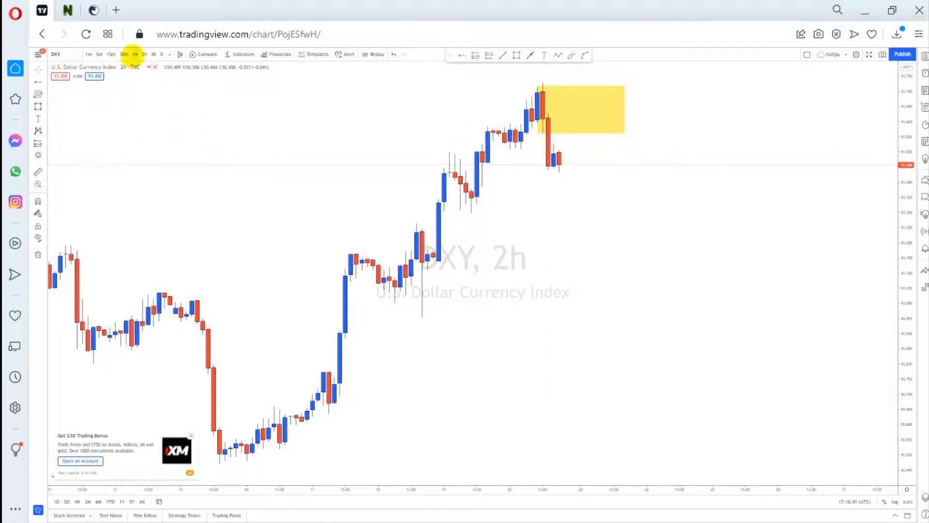
left_click(135, 55)
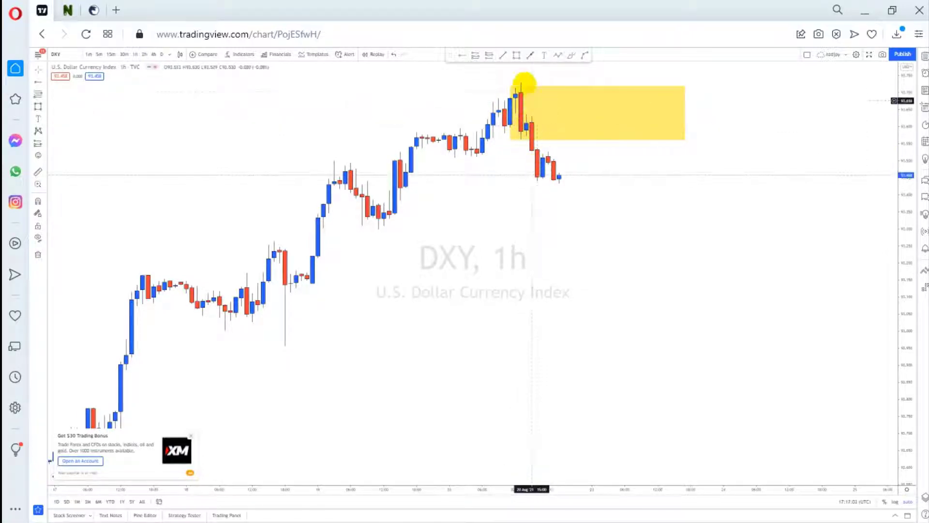
left_click(509, 86)
mouse_move(510, 85)
left_mouse_down()
mouse_move(527, 115)
mouse_move(521, 139)
mouse_move(526, 114)
left_mouse_up()
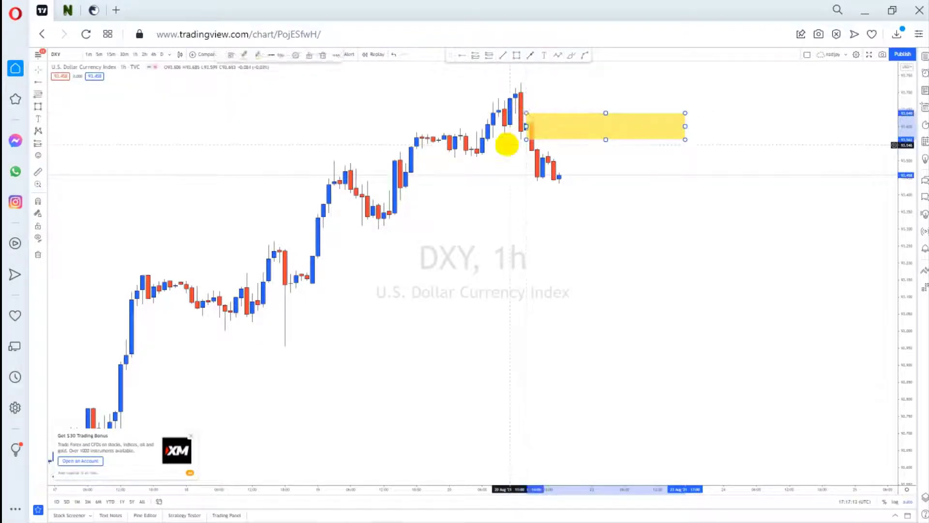
left_click(503, 143)
- On the 30-minute timeframe, draw a curved arrow rising into the yellow zone's lower edge and falling to about 93.22
left_click(125, 54)
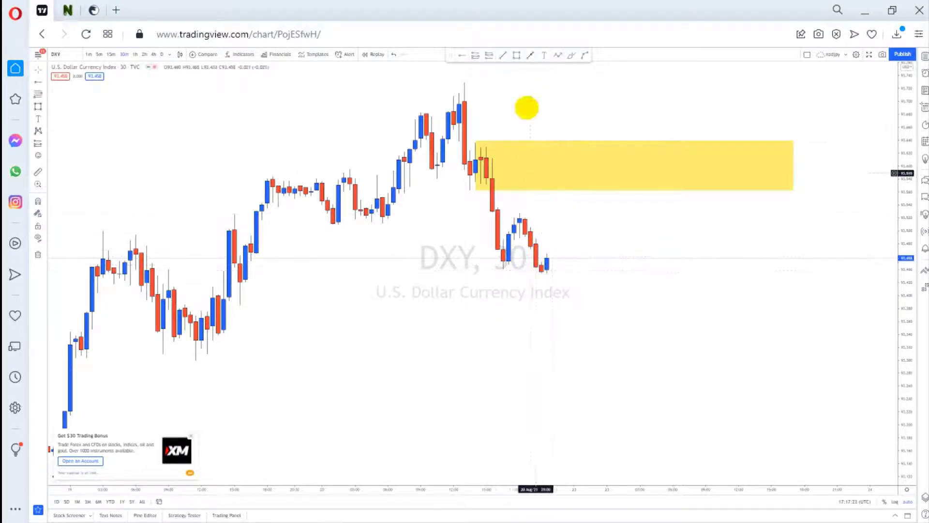
left_click(587, 55)
left_click(575, 219)
left_click(617, 391)
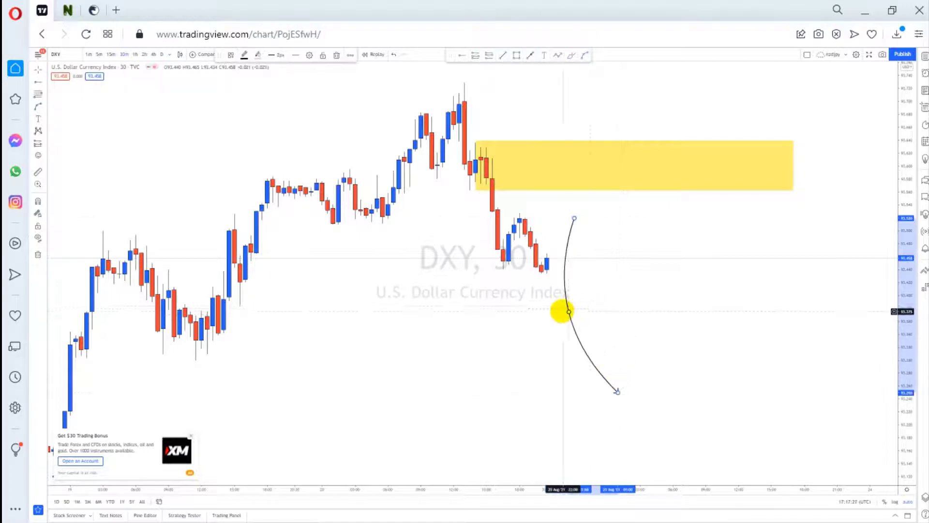
left_click_drag(569, 311, 601, 211)
left_click_drag(618, 391, 633, 412)
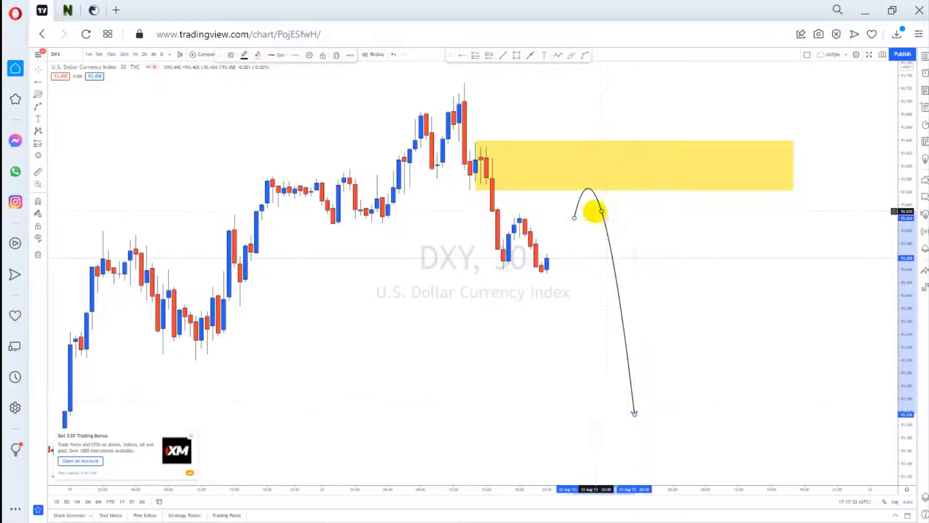
left_click_drag(601, 211, 606, 207)
left_click(460, 338)
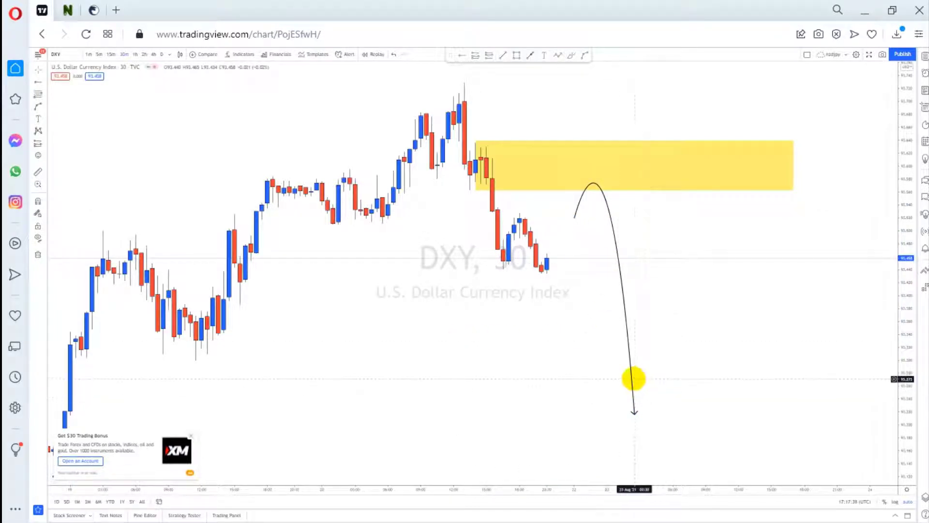
- Raise the yellow zone's lower edge to about 93.58 and shift the curved arrow up to meet it
left_click(475, 191)
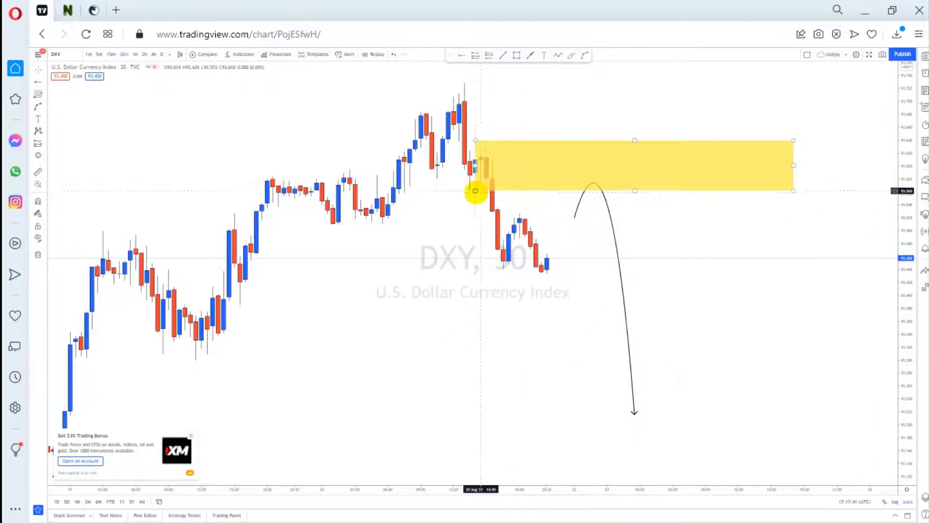
left_click_drag(476, 190, 473, 179)
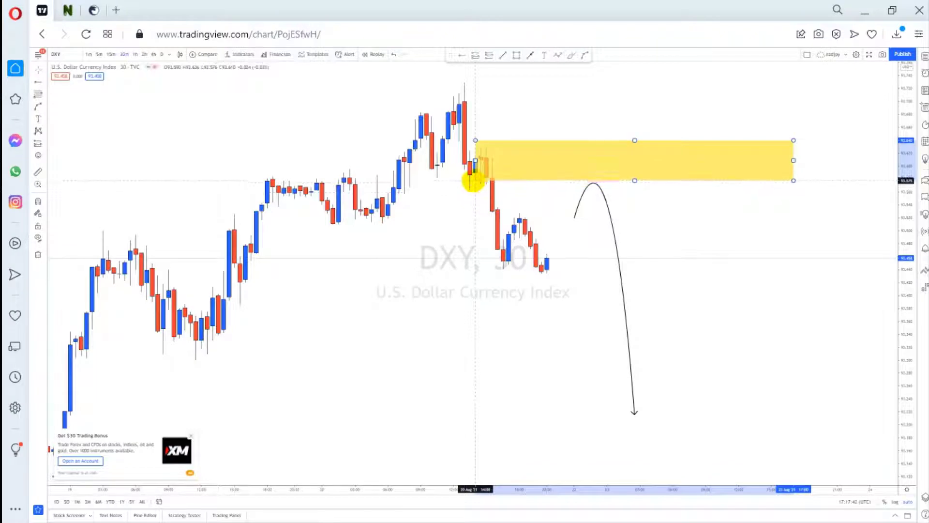
left_click(516, 102)
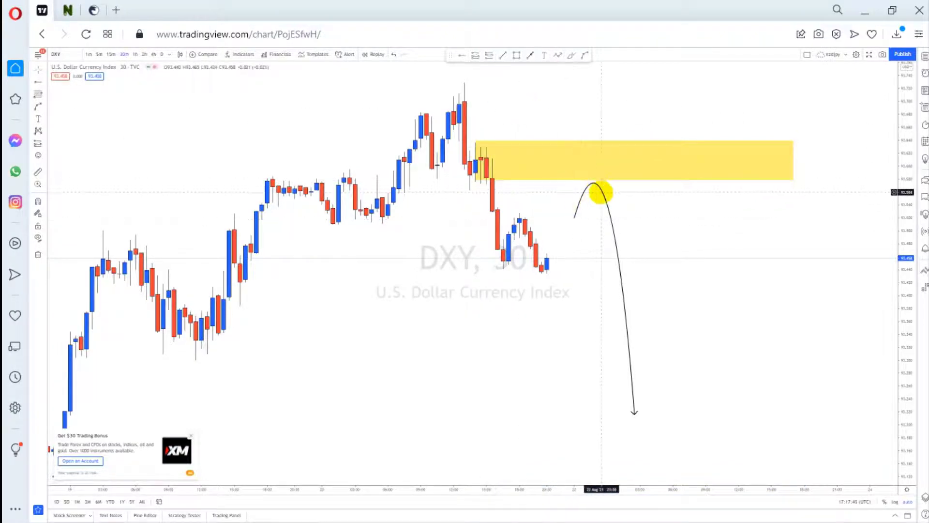
left_click_drag(602, 192, 600, 187)
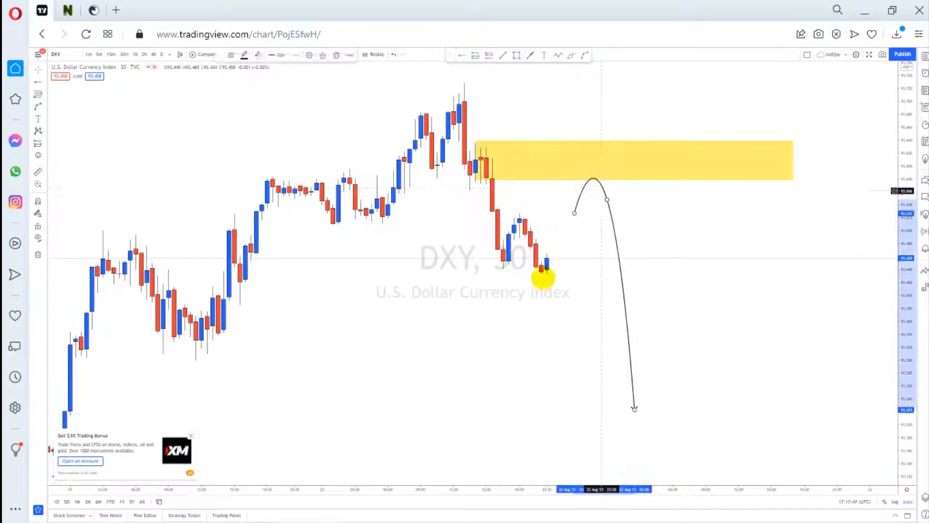
- Load the EURUSD chart from the watchlist and hide the watchlist again
mouse_move(296, 288)
left_mouse_down()
mouse_move(356, 309)
mouse_move(387, 336)
mouse_move(361, 357)
left_mouse_up()
left_click_drag(430, 391, 364, 377)
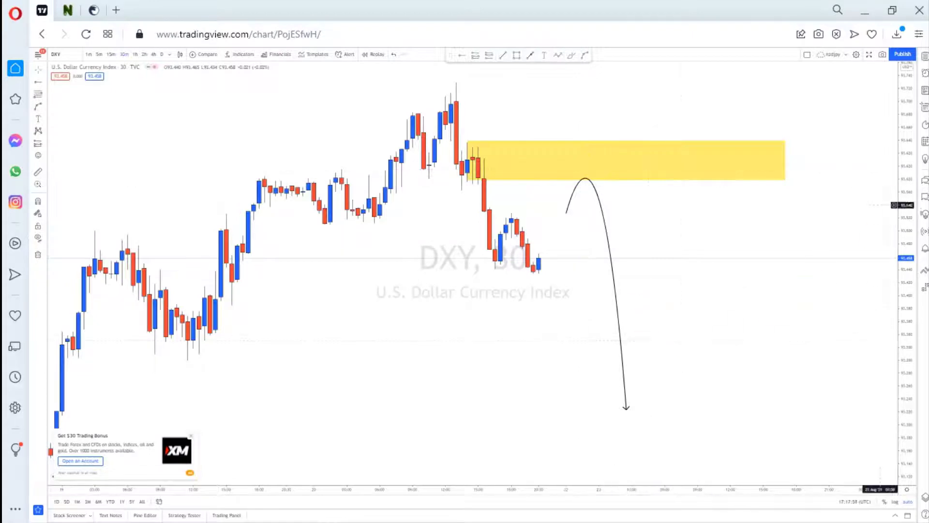
left_click(924, 57)
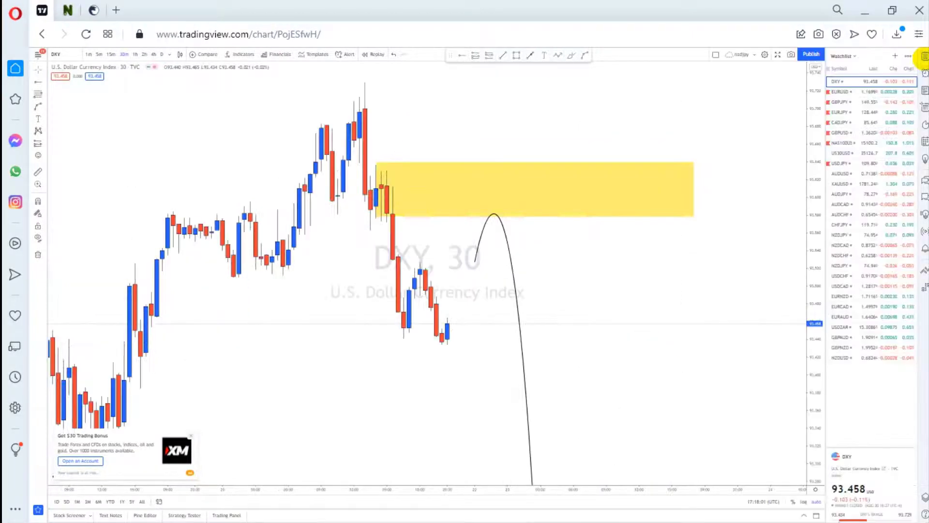
left_click(874, 92)
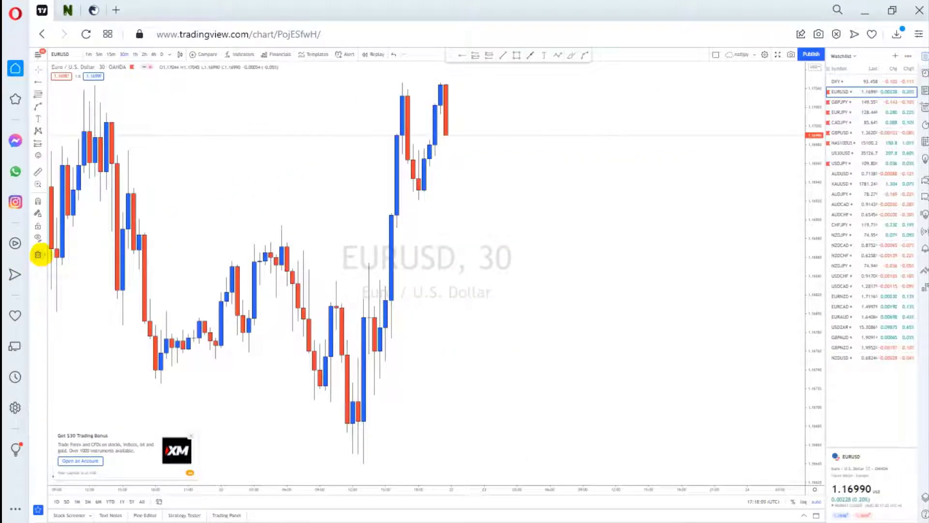
left_click_drag(481, 284, 563, 301)
left_click(924, 55)
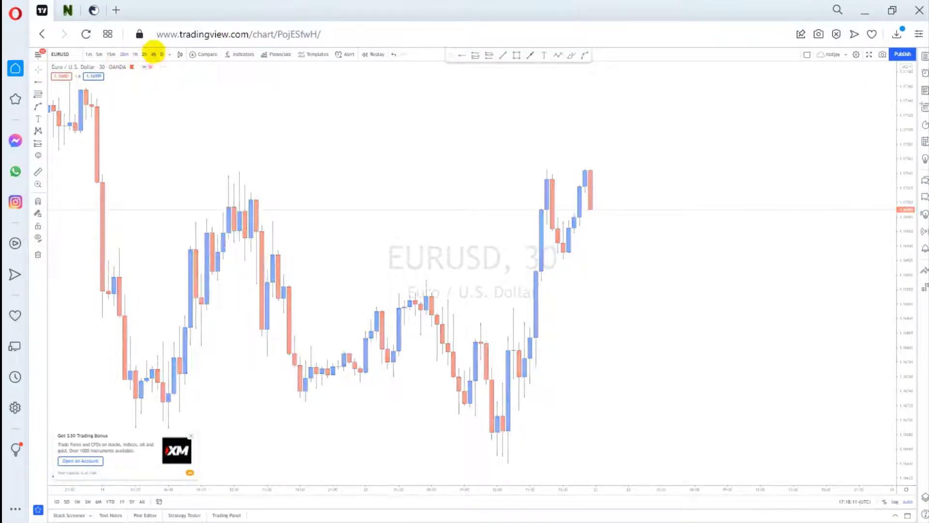
- On the EURUSD daily timeframe, place a horizontal ray at the mid-August swing high, about 1.1803
left_click(162, 54)
left_click_drag(476, 270, 411, 265)
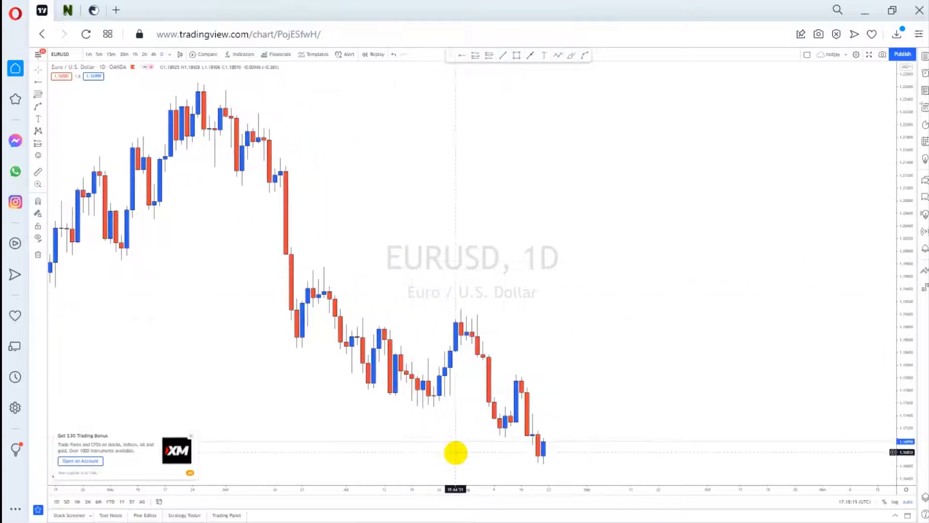
scroll(458, 457, "up", 3)
left_click_drag(369, 305, 477, 296)
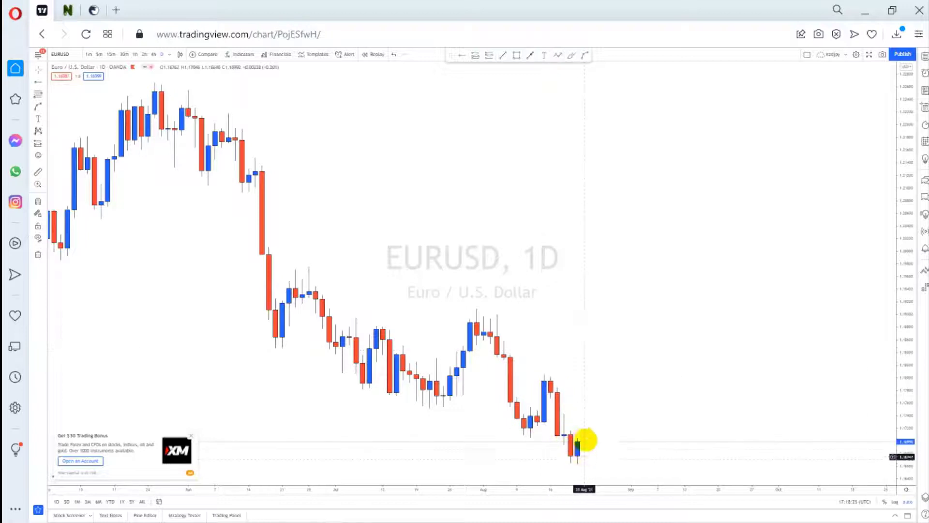
left_click_drag(562, 230, 513, 222)
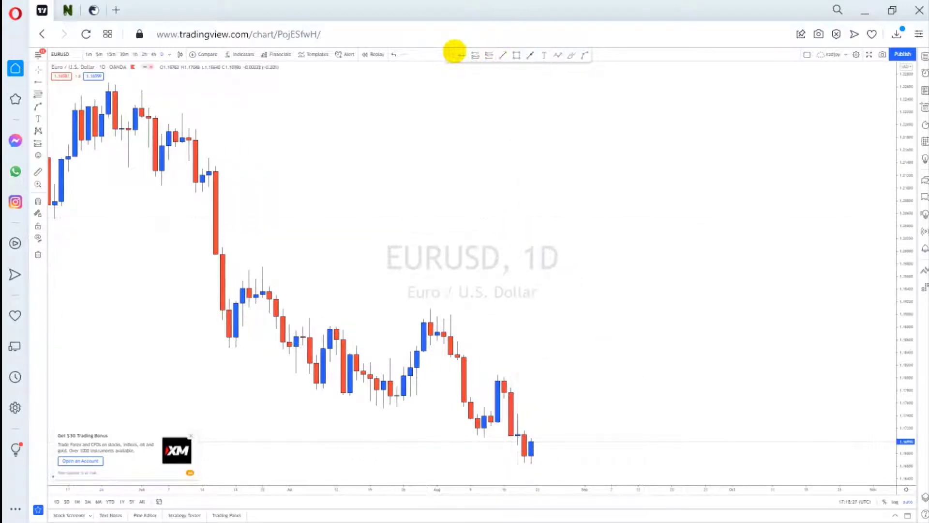
left_click(497, 375)
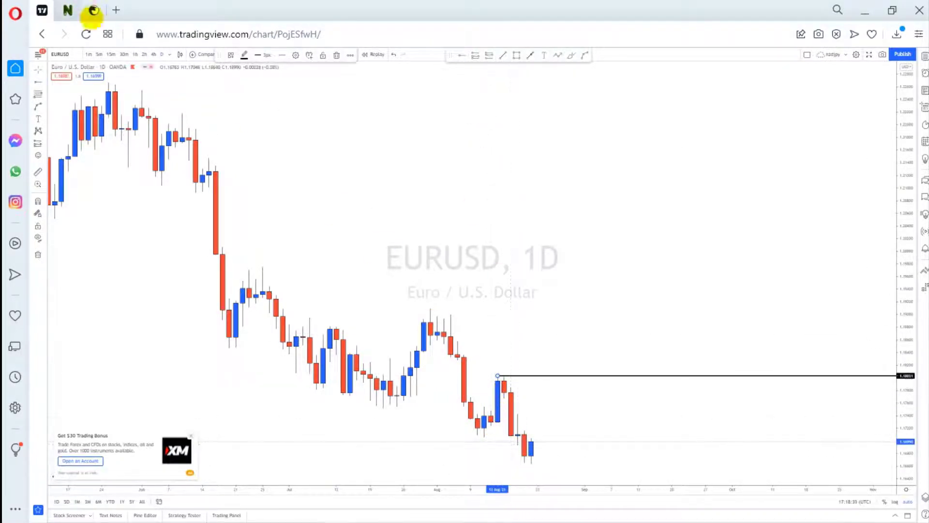
- On the 4-hour timeframe, move the ray to the high before the sharp drop, about 1.1785, and add a second at about 1.1768
left_click(153, 54)
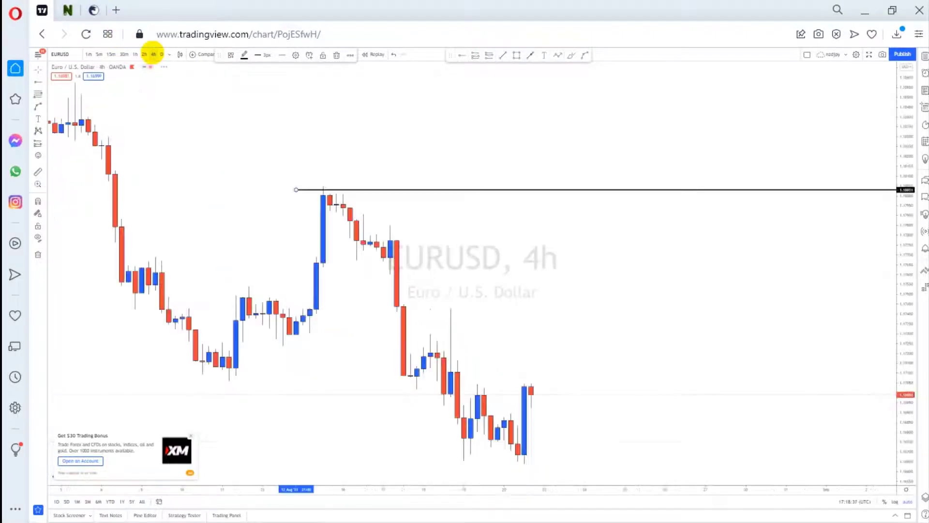
left_click_drag(282, 277, 244, 232)
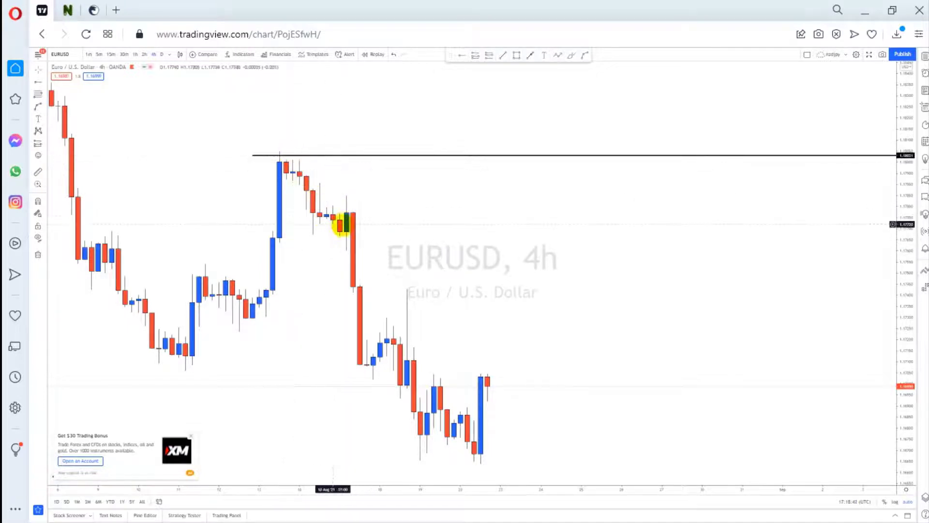
left_click_drag(252, 155, 341, 196)
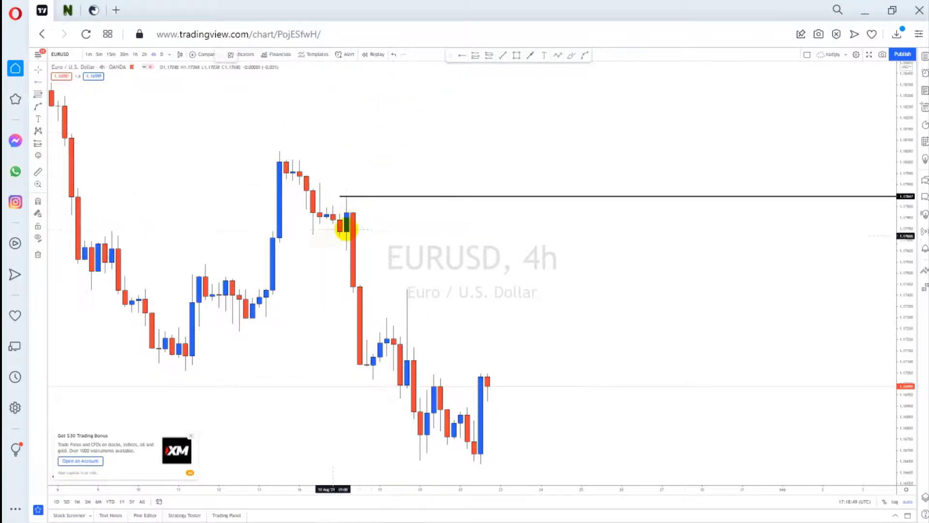
left_click(341, 232)
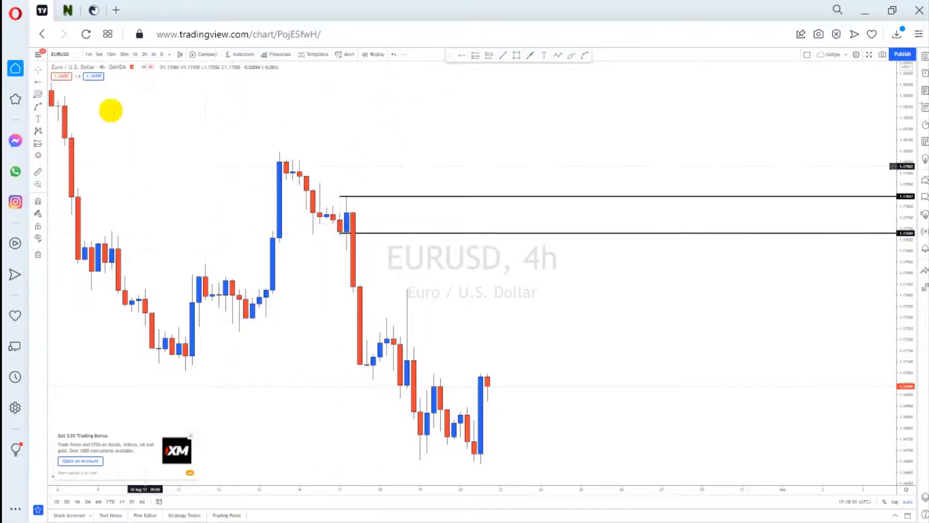
- Refine both rays on the 2-hour timeframe, starting the lower at about 1.17667 and the upper at about 1.17843
left_click(144, 54)
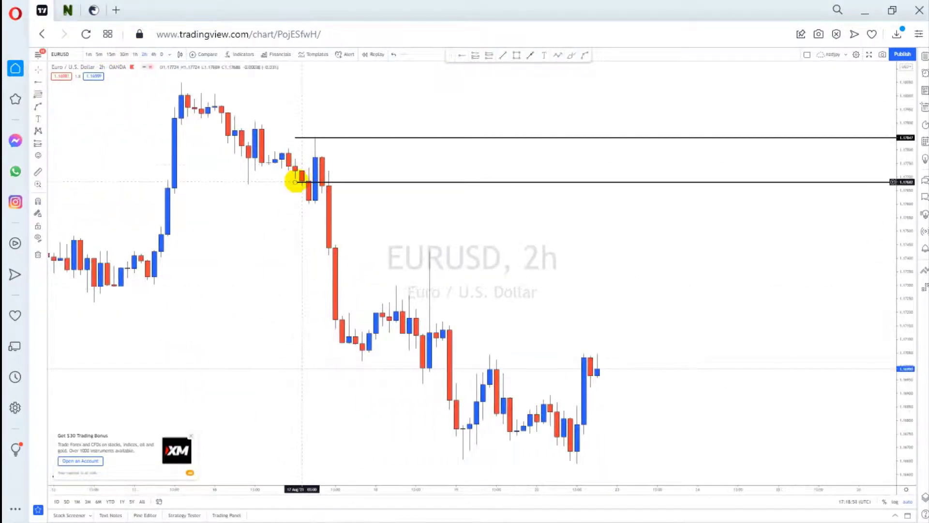
left_click_drag(295, 182, 309, 185)
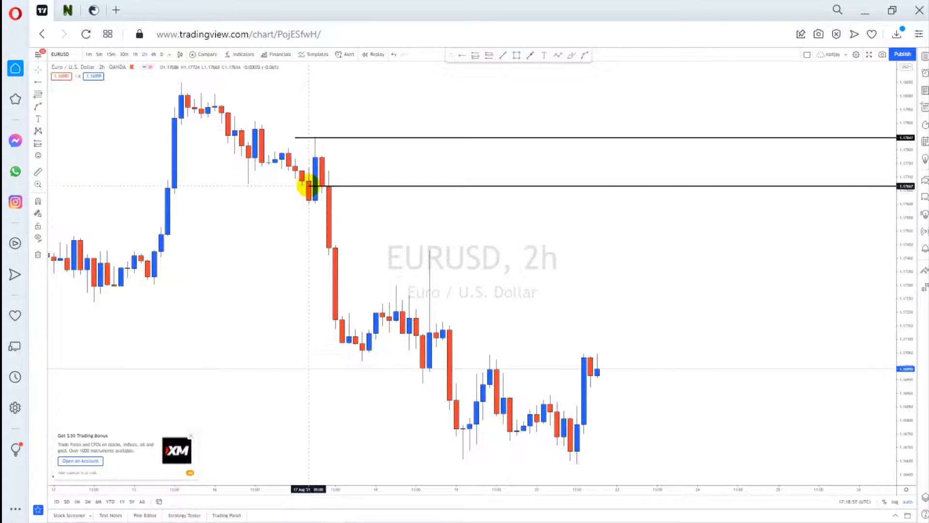
left_click(298, 137)
left_click_drag(295, 138, 313, 138)
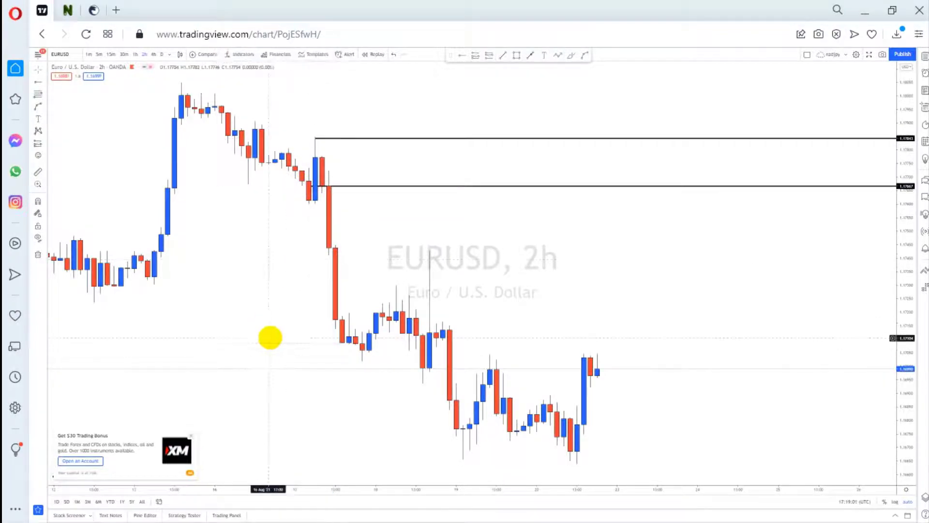
- Draw a short, nearly horizontal trend line from the minor 20 August high through the last bullish candle at about 1.1689
left_click_drag(377, 402, 344, 400)
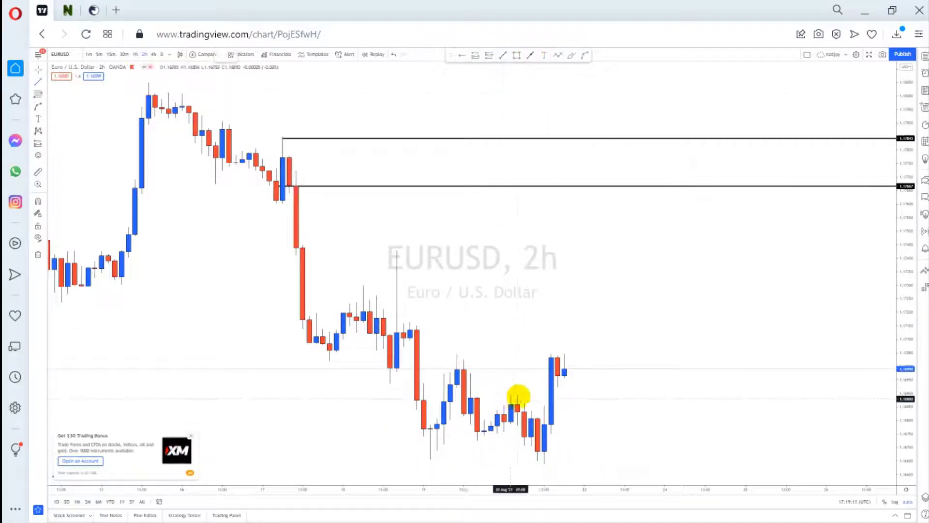
left_click(517, 395)
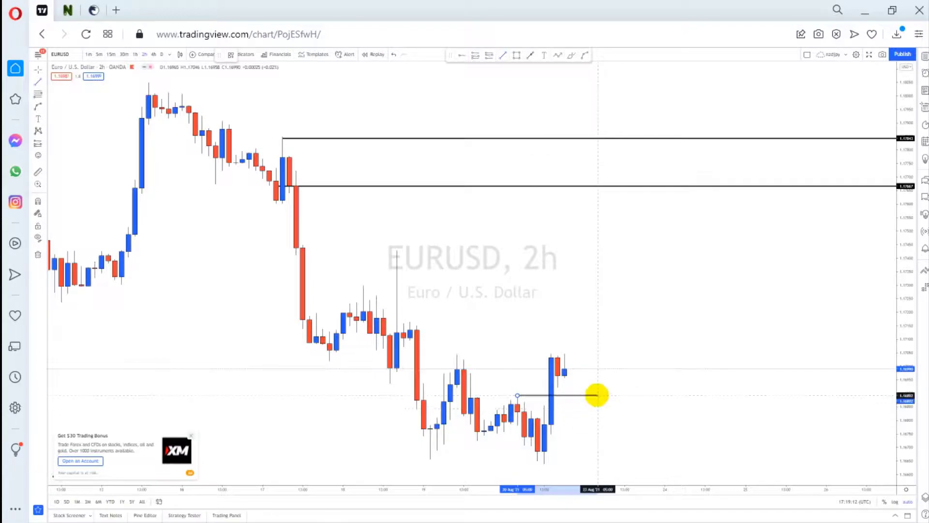
left_click(597, 396)
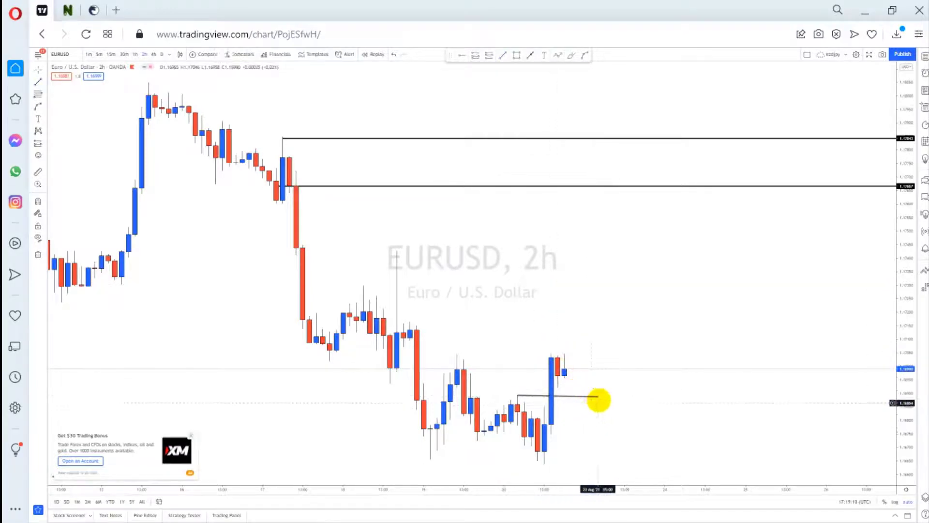
- Shift the short trend line slightly earlier and draw a second from the 19 August high through the latest highs, about 1.1704
left_click_drag(598, 396, 585, 395)
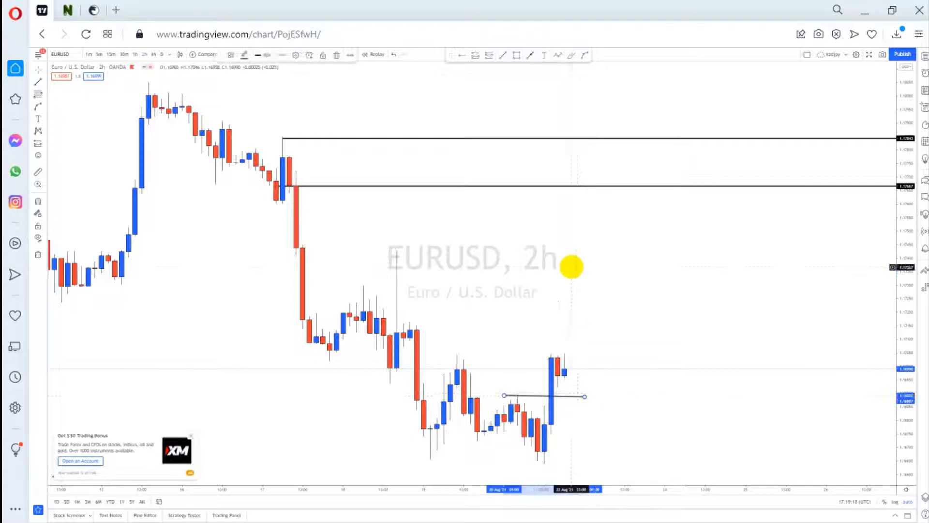
left_click(571, 266)
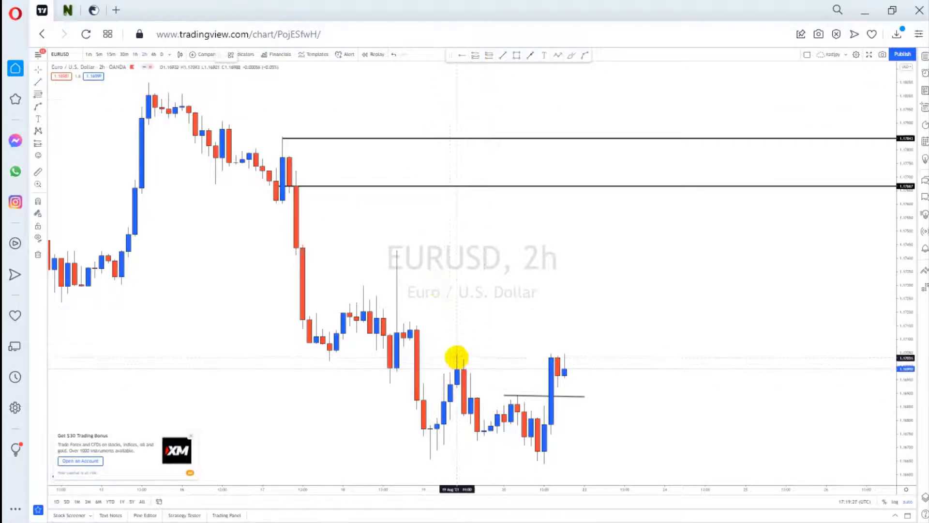
left_click_drag(455, 354, 591, 354)
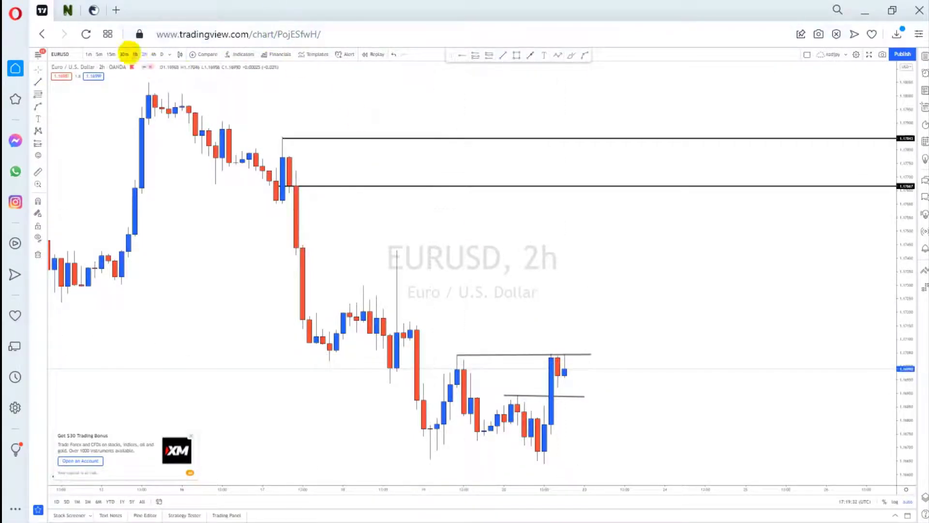
- On the 1-hour timeframe, draw a demand zone rectangle from about 1.1679 to 1.1671 and lower the curved projection arrow to bounce off its upper edge
left_click(139, 53)
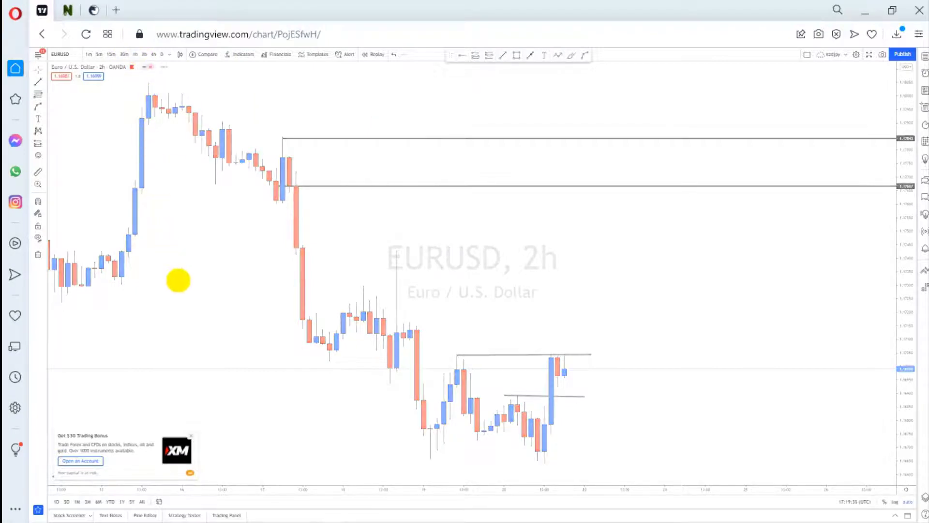
left_click_drag(191, 332, 182, 228)
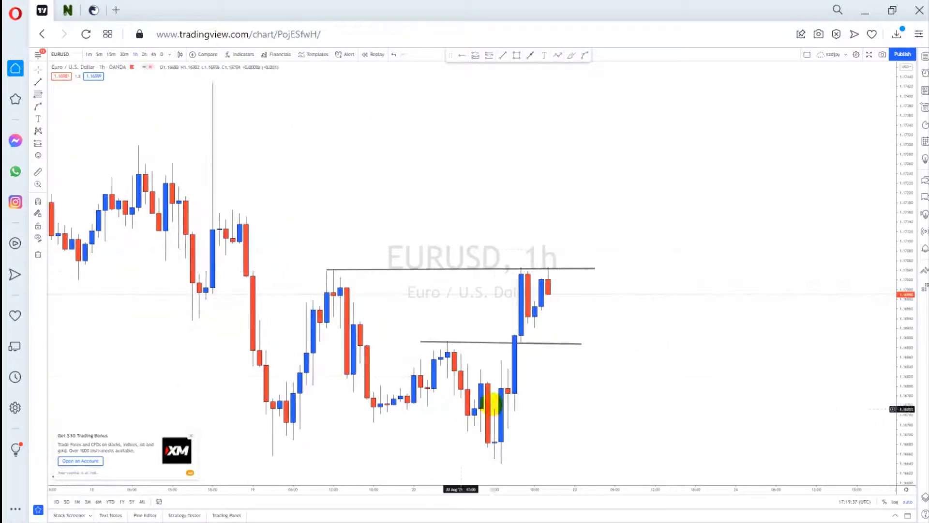
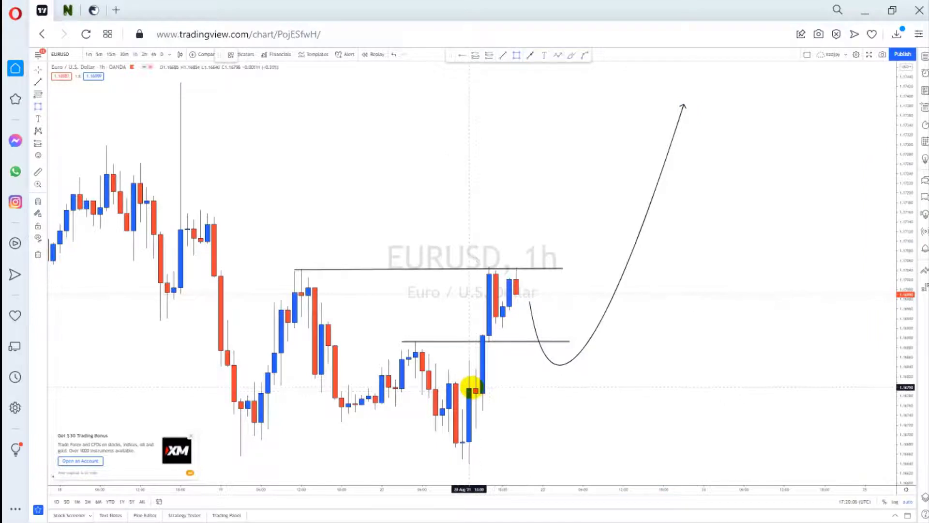
mouse_move(476, 389)
left_mouse_down()
mouse_move(660, 446)
mouse_move(672, 426)
mouse_move(682, 428)
left_mouse_up()
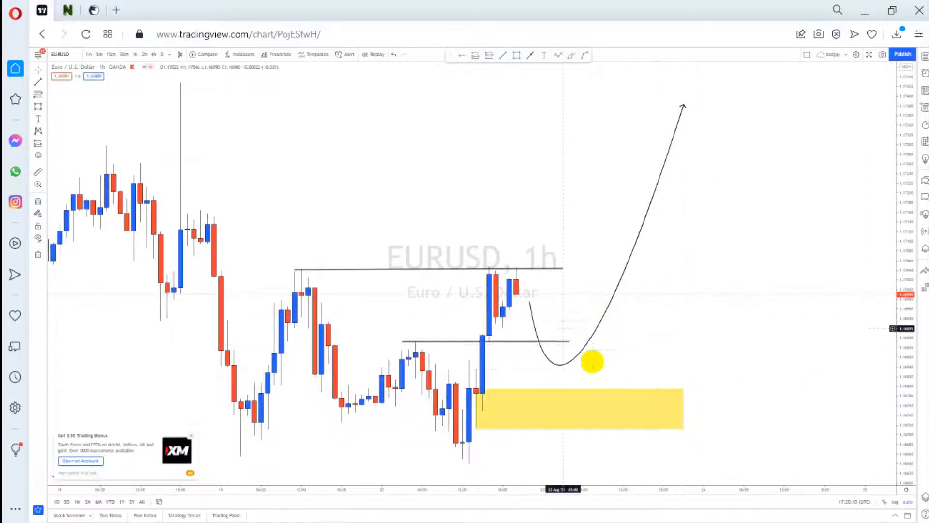
left_click_drag(564, 365, 567, 388)
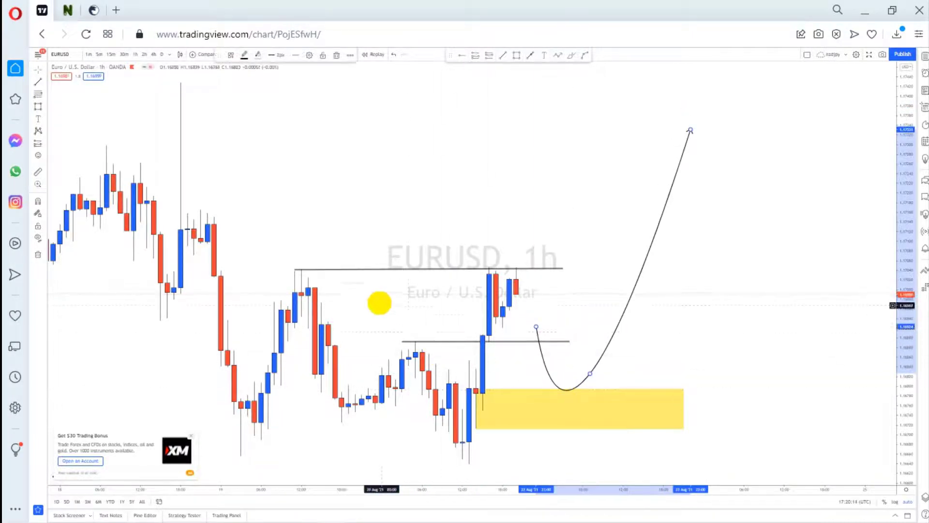
left_click(380, 305)
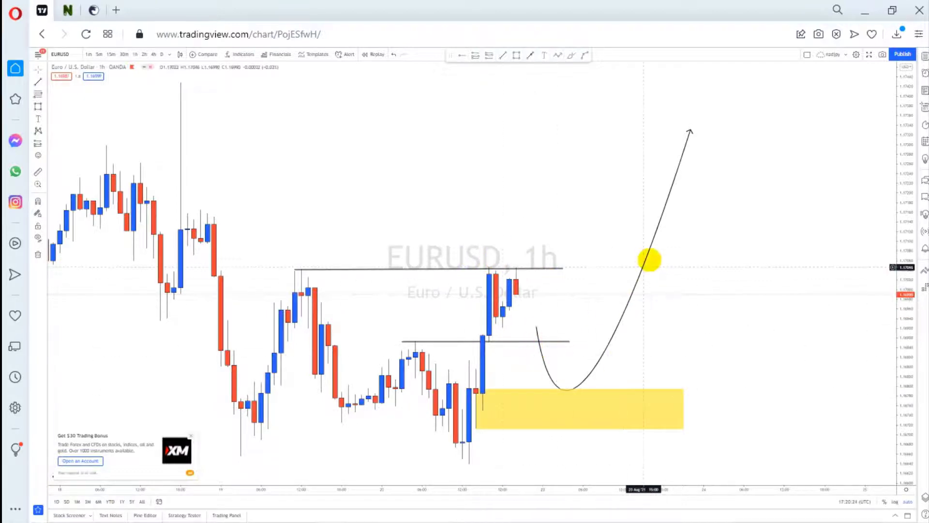
left_click(489, 269)
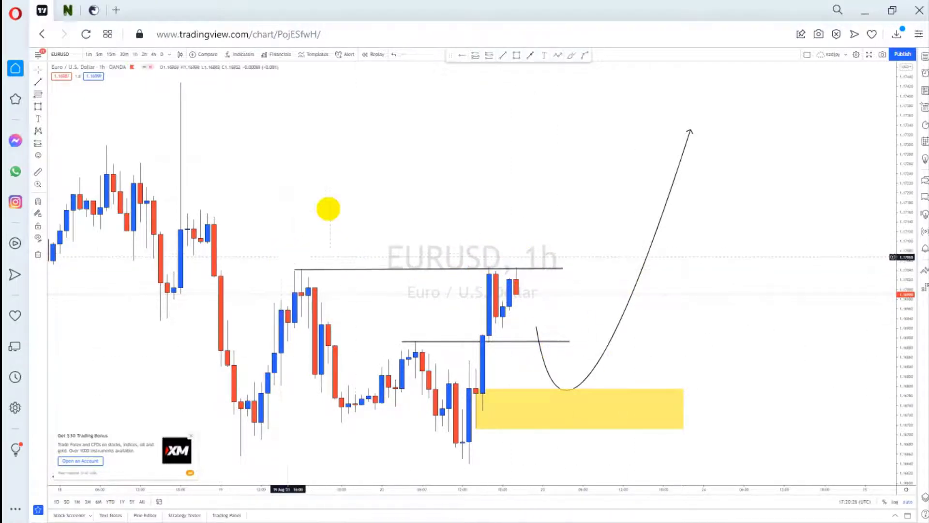
- Raise the lower supply ray to about 1.1772 and draw a rectangle between both rays over the candles before the 17 August drop
scroll(414, 263, "left", 10)
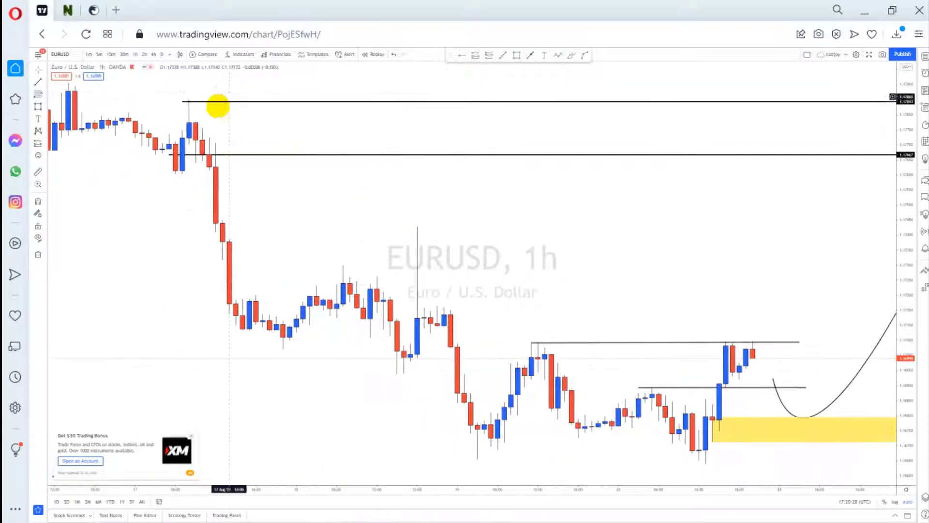
left_click_drag(167, 153, 187, 138)
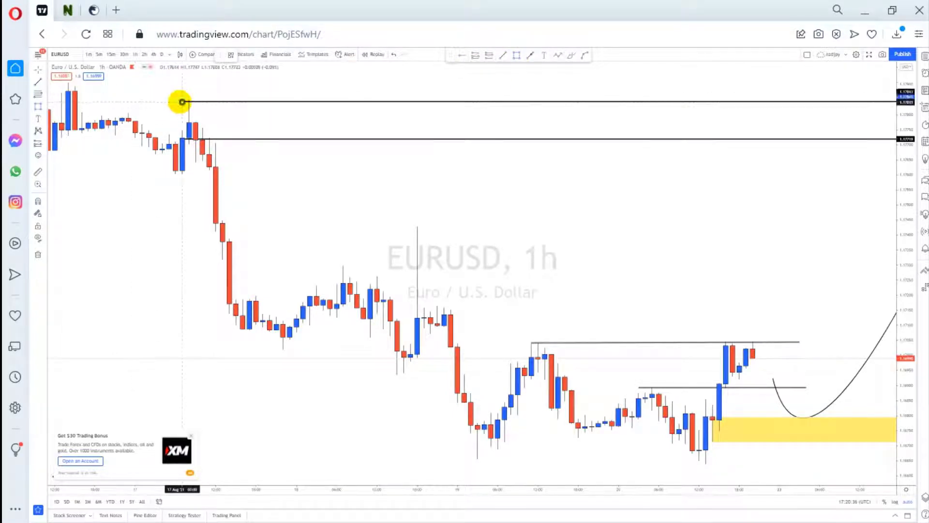
left_click_drag(182, 102, 237, 139)
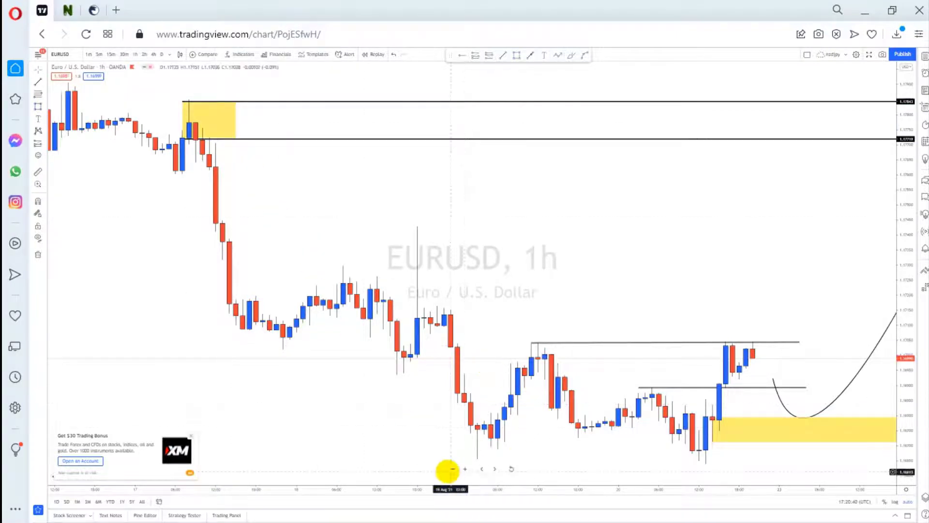
left_click(452, 468)
left_click_drag(450, 390, 222, 292)
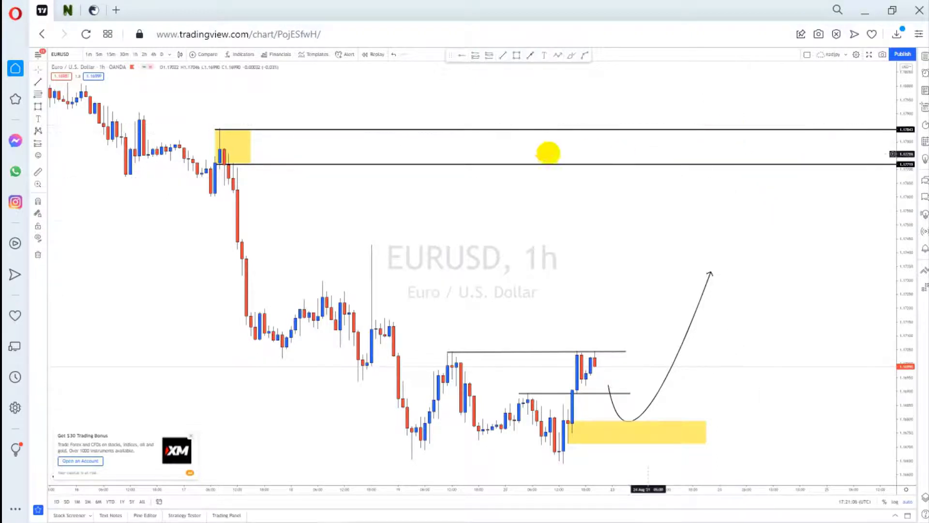
left_click_drag(523, 220, 519, 221)
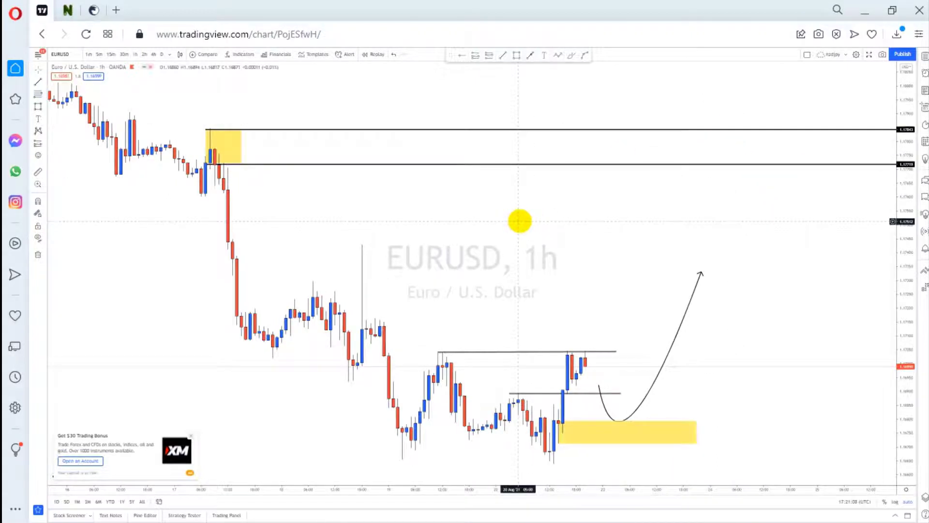
- Load the GBPJPY chart from the watchlist and leave empty space after the latest candles
left_click(925, 56)
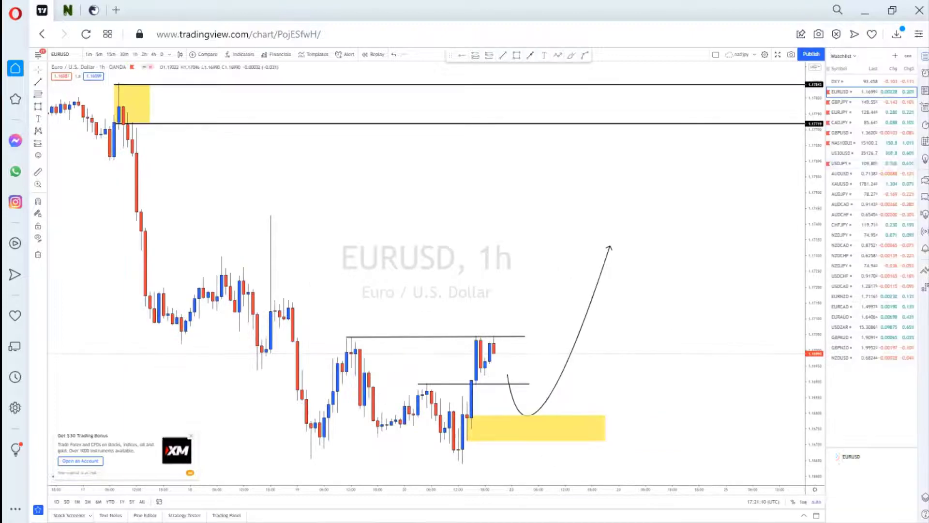
left_click(851, 102)
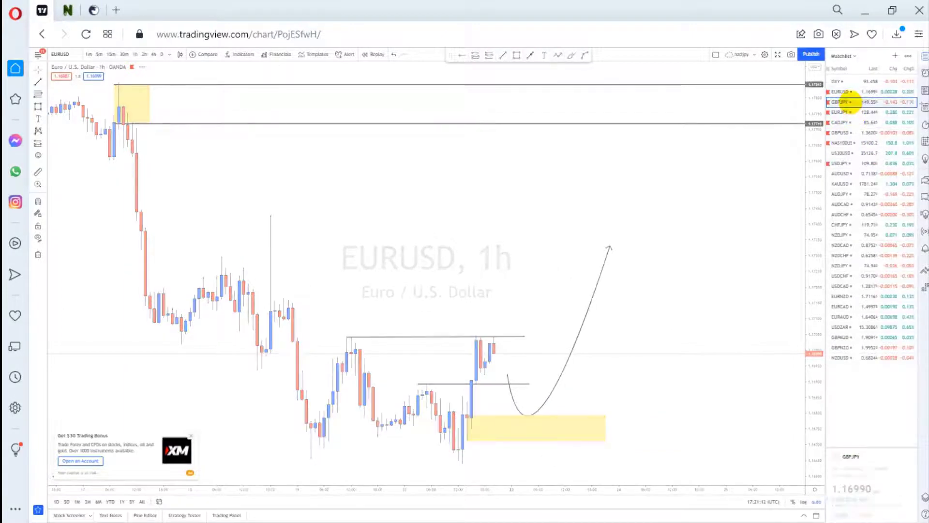
left_click_drag(548, 231, 564, 231)
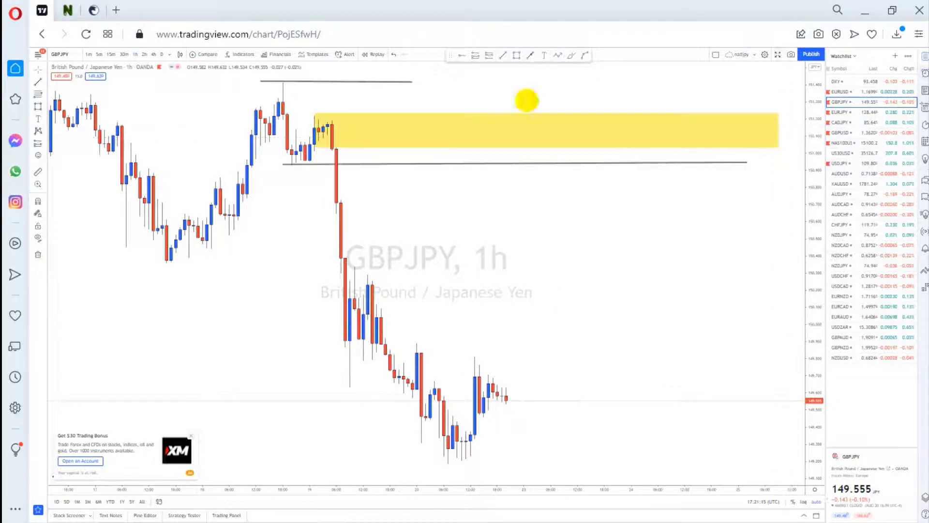
left_click(924, 56)
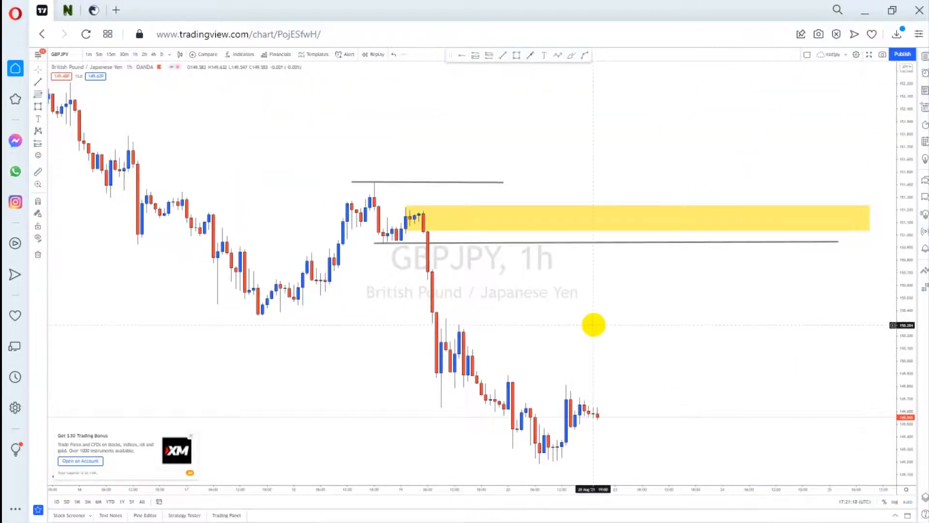
left_click_drag(594, 324, 550, 329)
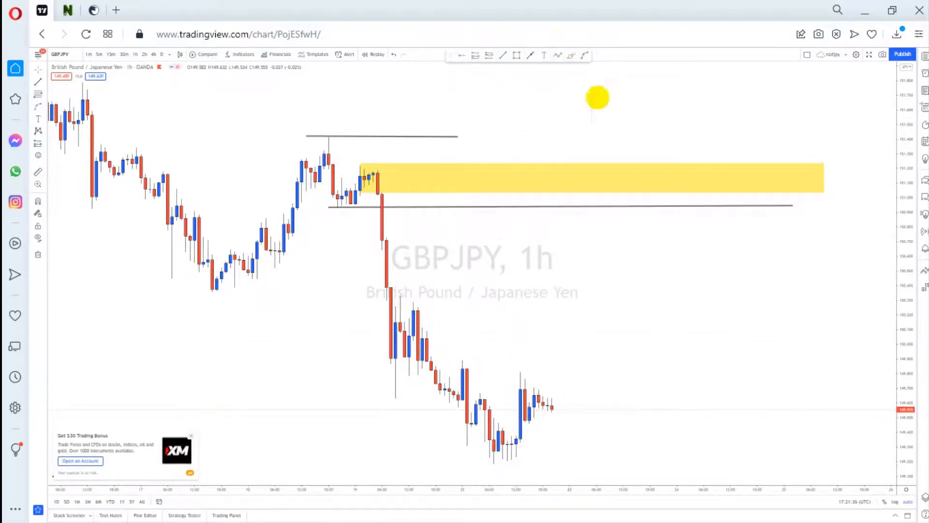
- Draw a curved projection arrow rising to the lower edge of the GBPJPY supply zone and falling to about 149.5
left_click(629, 233)
left_click(710, 413)
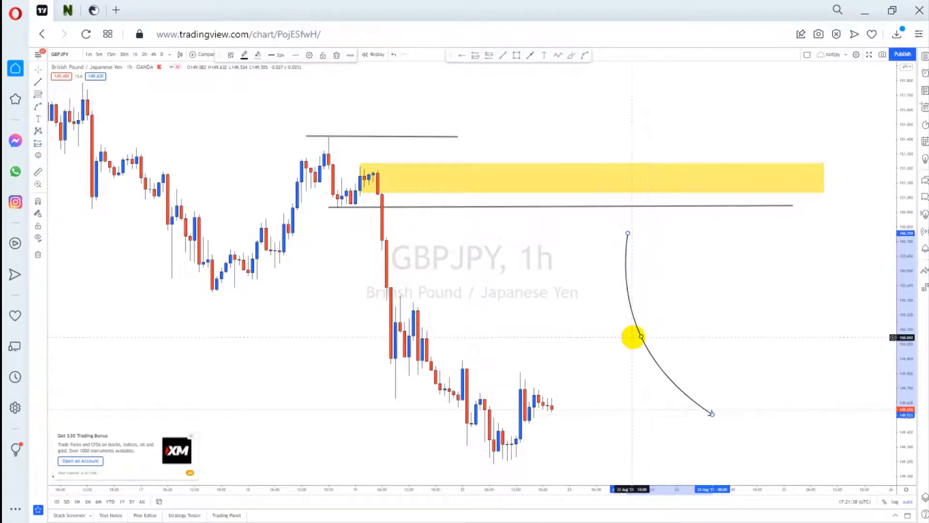
left_click_drag(640, 335, 672, 208)
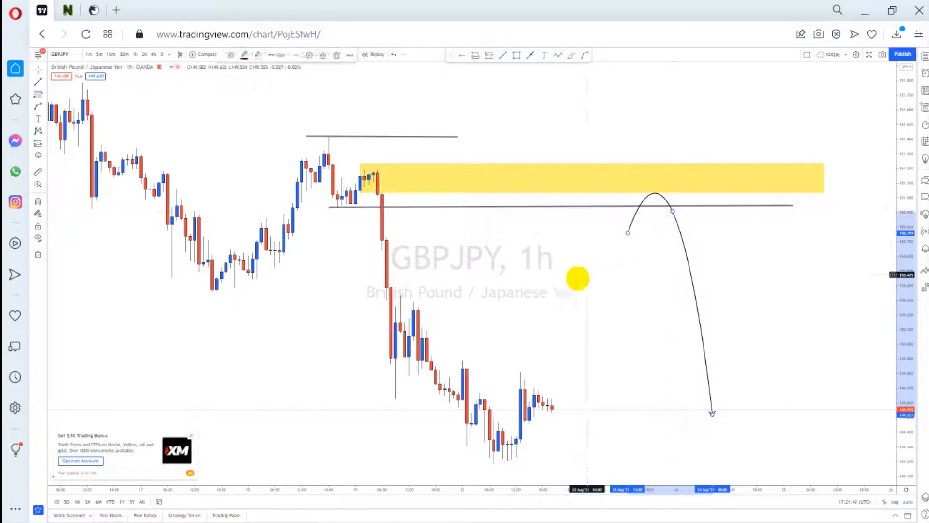
scroll(561, 313, "left", 3)
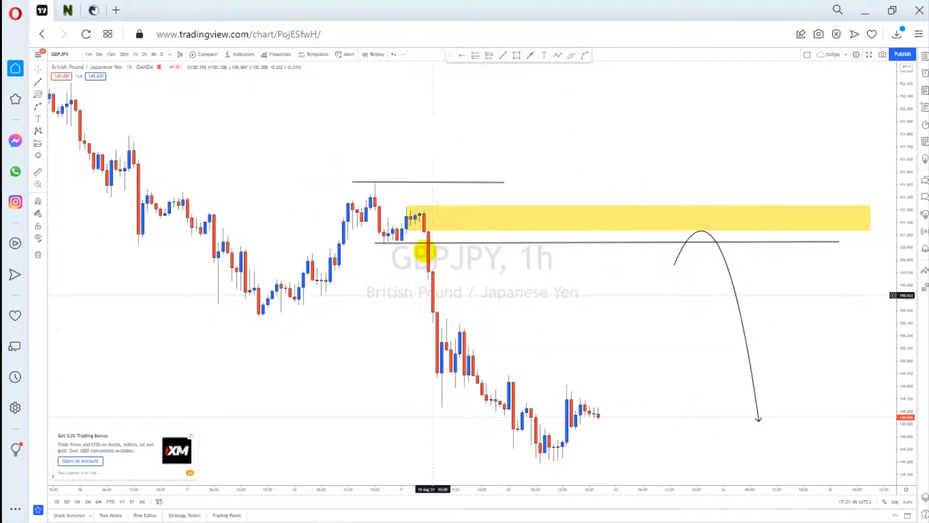
left_click(718, 231)
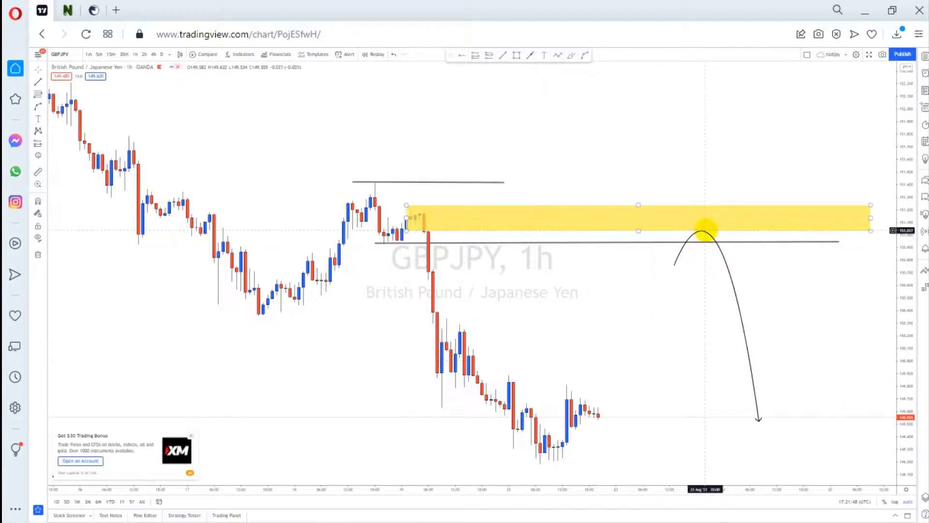
left_click(730, 387)
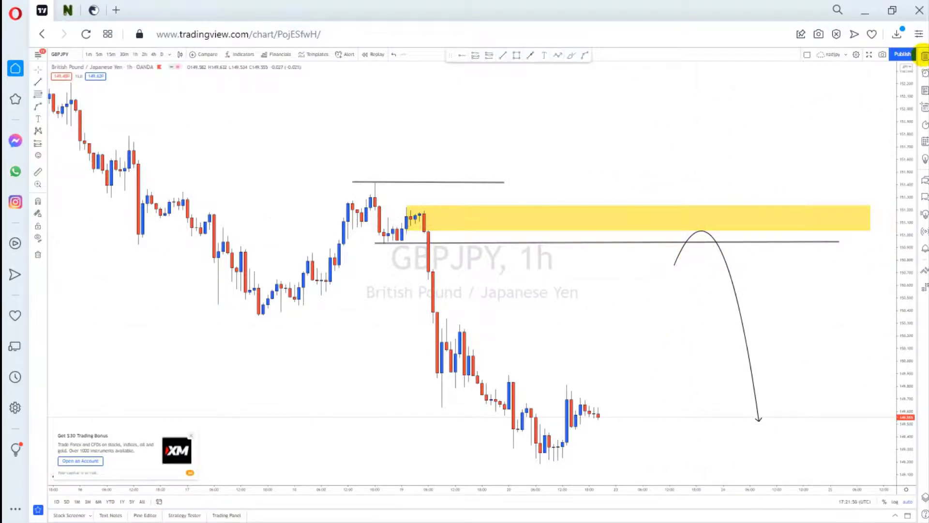
- Load the EURJPY chart from the watchlist and bring the recent 1-hour price action into view
left_click(925, 56)
left_click(845, 111)
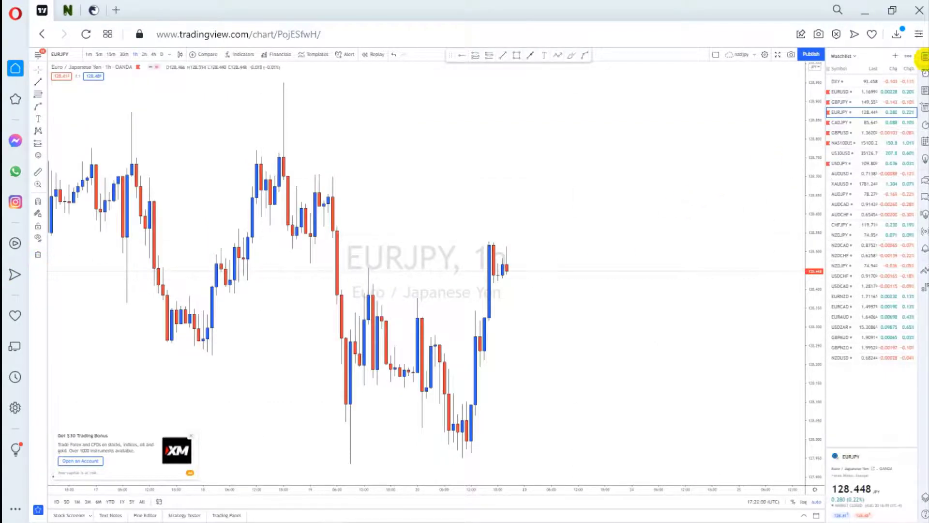
left_click(924, 56)
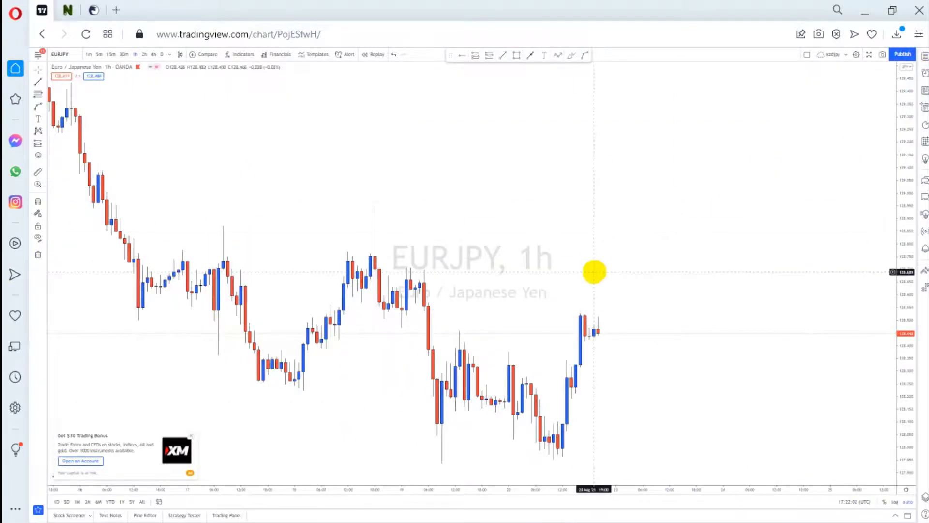
left_click_drag(595, 270, 611, 263)
left_click_drag(404, 261, 411, 312)
- On the 4-hour timeframe, place horizontal rays at about 129.70 and 129.48 around the last bullish candle before the mid-August drop
left_click(153, 54)
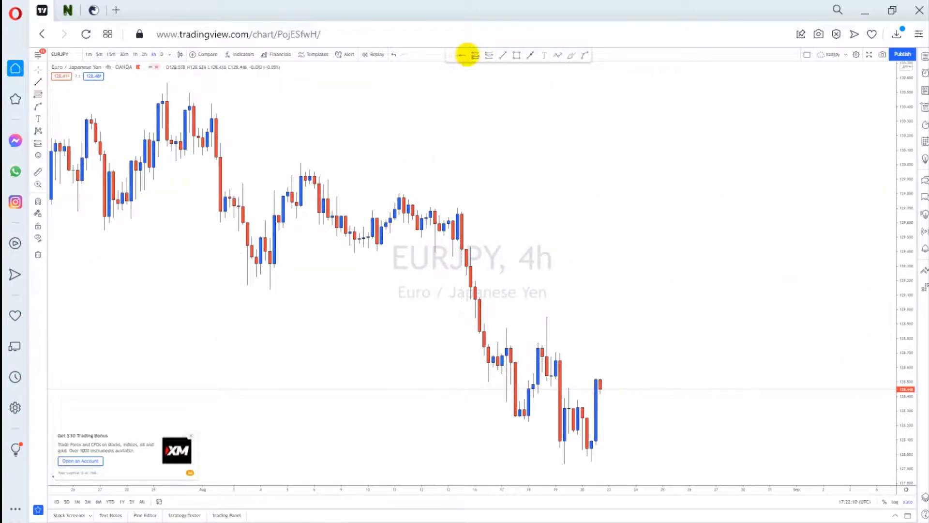
left_click(452, 209)
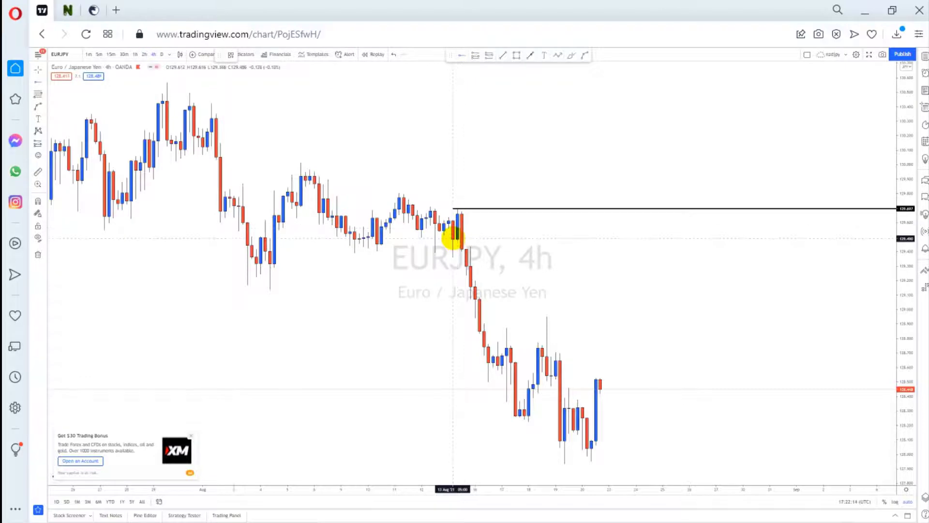
left_click(453, 238)
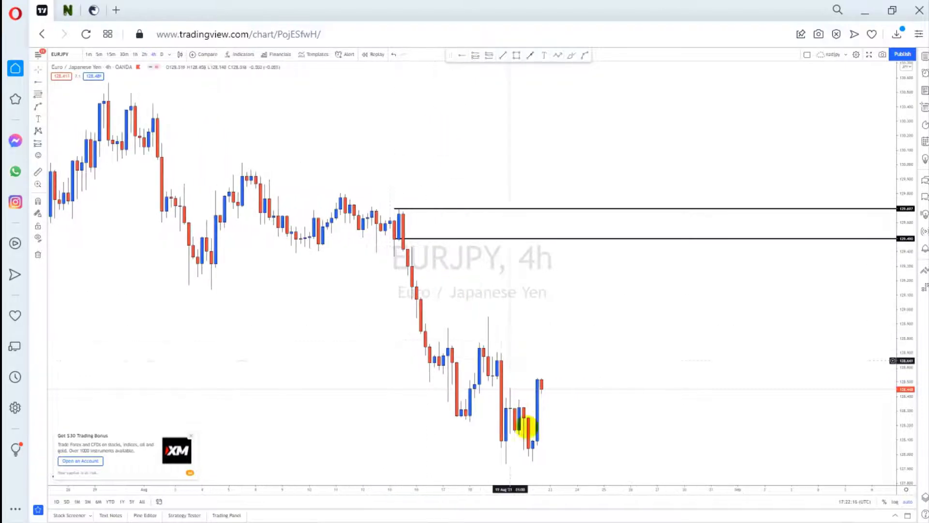
scroll(515, 425, "left", 3)
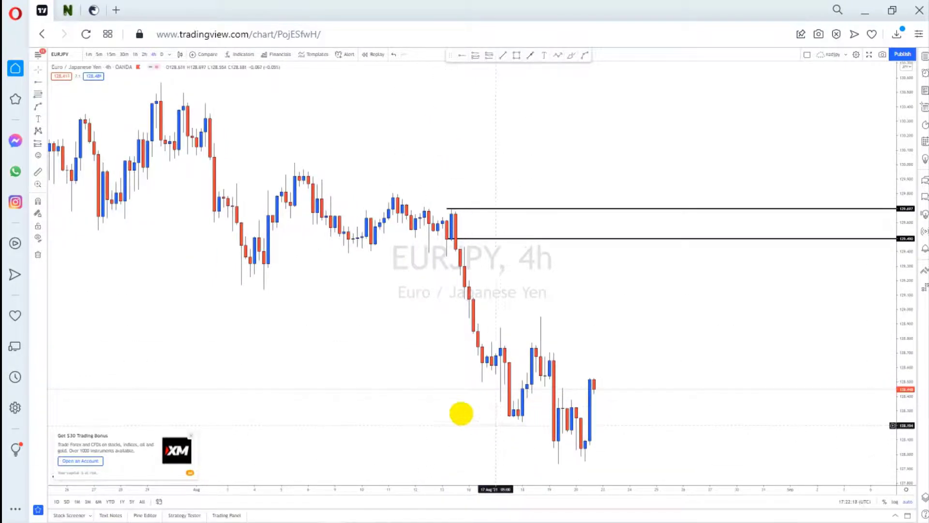
left_click_drag(462, 413, 369, 365)
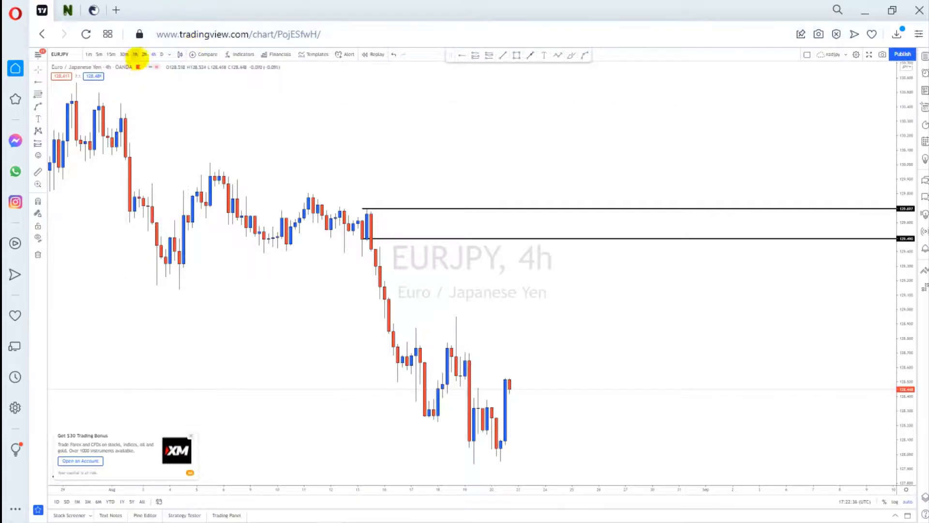
- On the 2-hour timeframe, raise the lower ray to about 129.555 and start the upper ray at the last bullish candle's high
left_click(143, 53)
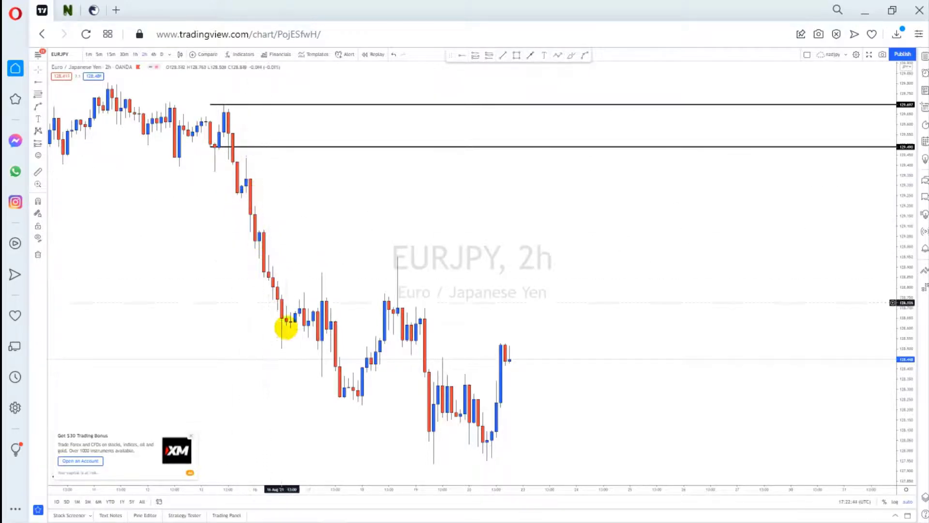
left_click_drag(253, 298, 373, 294)
left_click_drag(219, 290, 152, 228)
left_click_drag(286, 146, 297, 103)
left_click(289, 104)
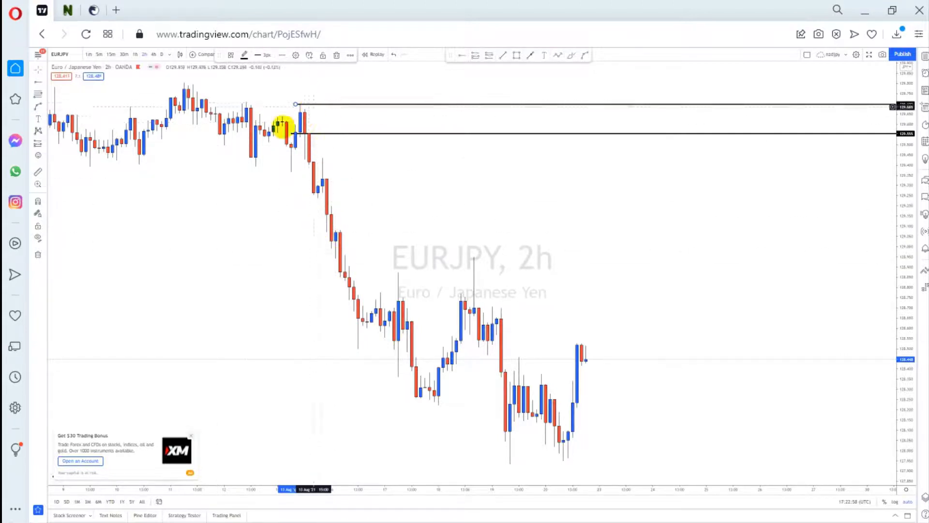
left_click_drag(495, 425, 417, 356)
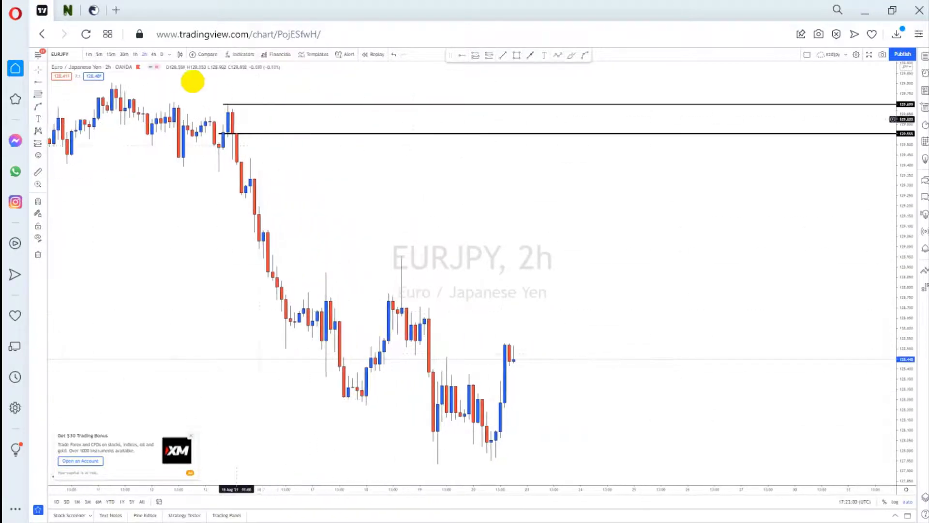
- On the 30-minute EURJPY chart, draw a demand zone rectangle from about 128.21 to 128.27 at the pullback candles before the latest rise
left_click(125, 52)
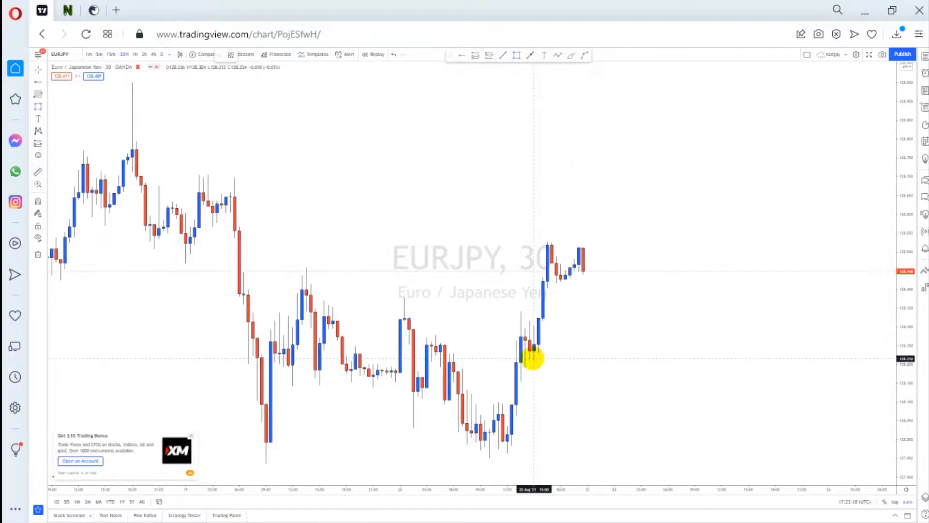
mouse_move(529, 359)
left_mouse_down()
mouse_move(645, 367)
mouse_move(769, 322)
mouse_move(812, 340)
mouse_move(838, 337)
left_mouse_up()
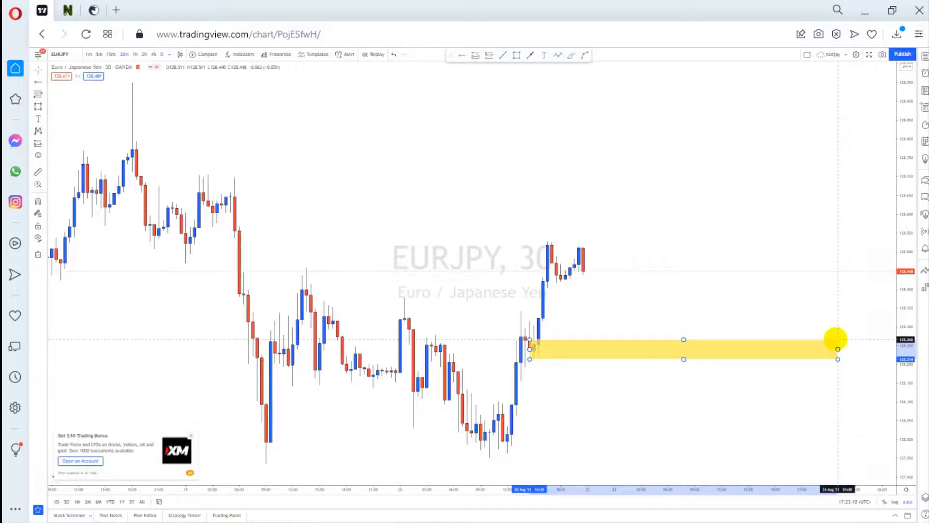
left_click(804, 310)
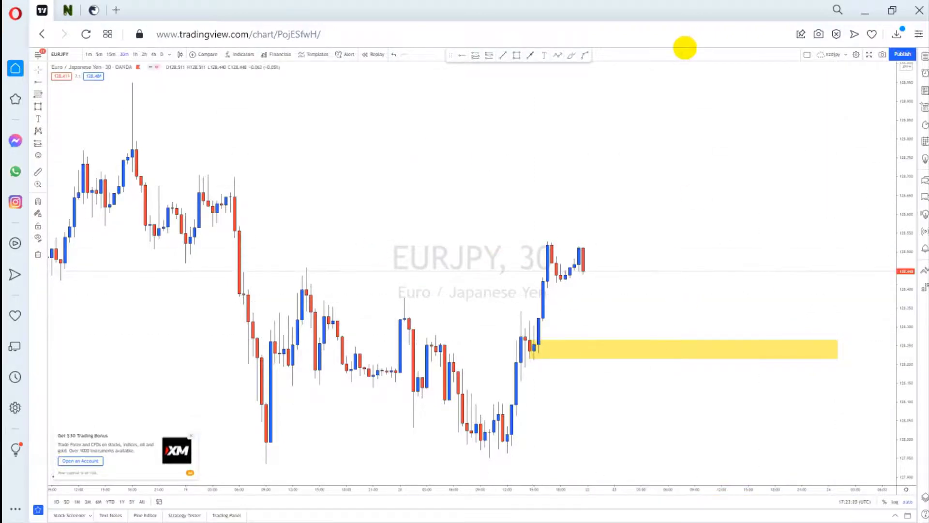
- Draw a curved projection arrow dipping from about 128.36 to the upper edge of the demand zone and rising to about 128.93
left_click(586, 55)
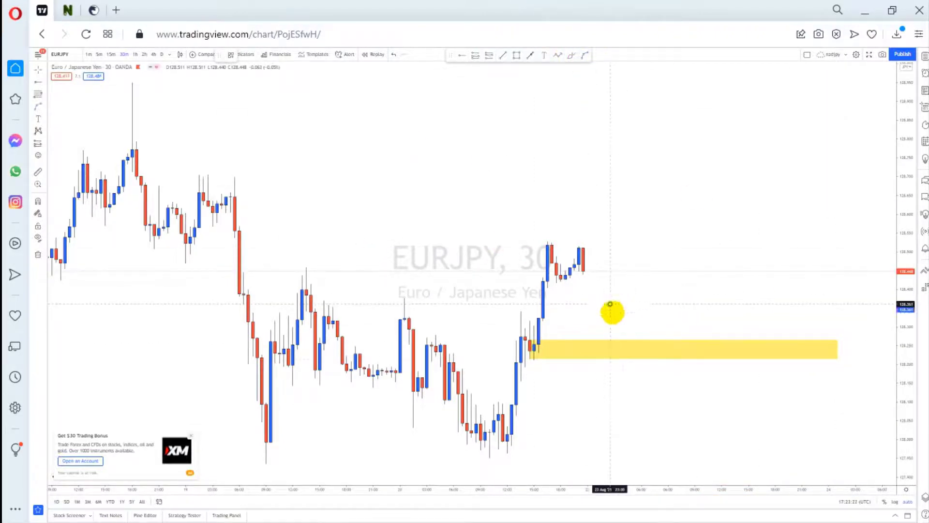
left_click(610, 304)
left_click(748, 90)
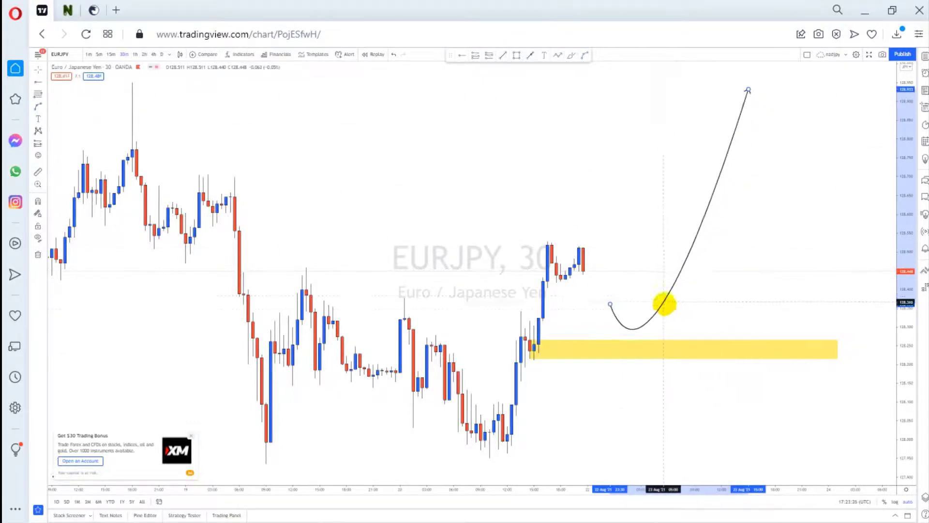
left_click(676, 315)
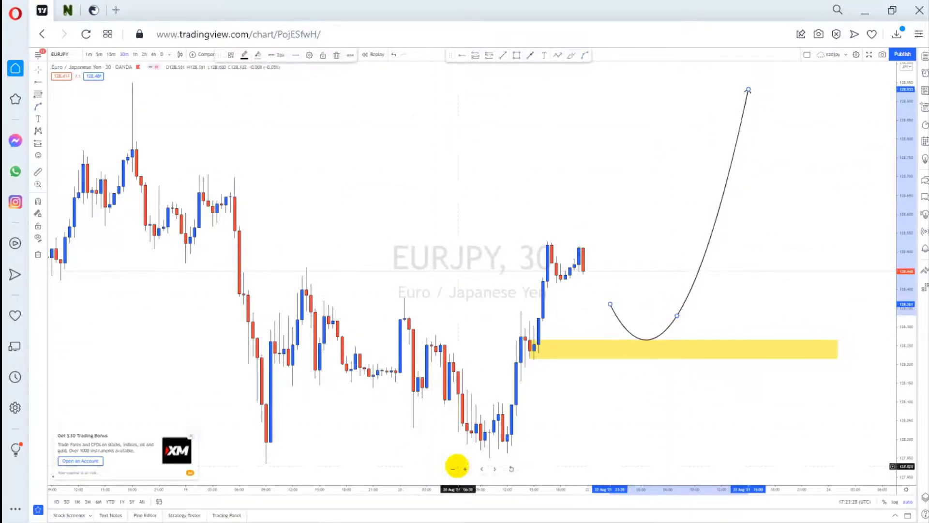
left_click(452, 469)
left_click(453, 468)
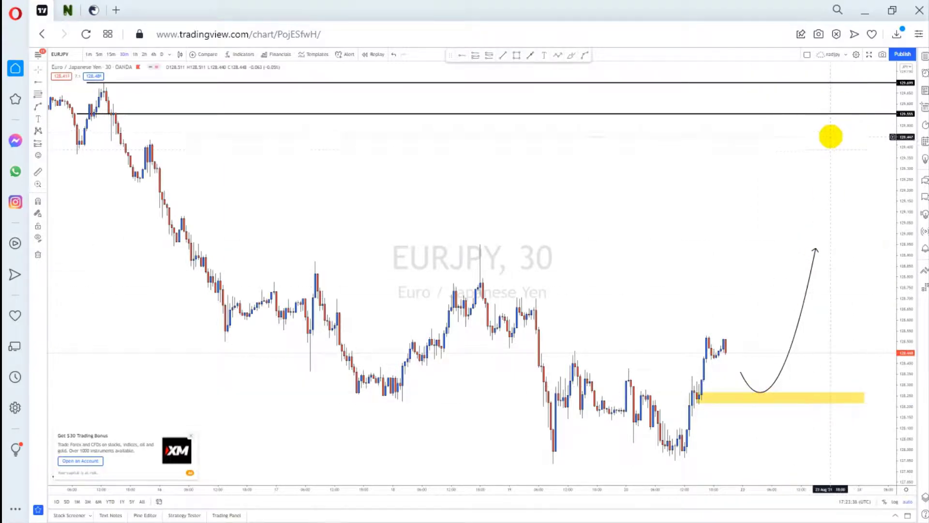
left_click_drag(745, 215, 740, 217)
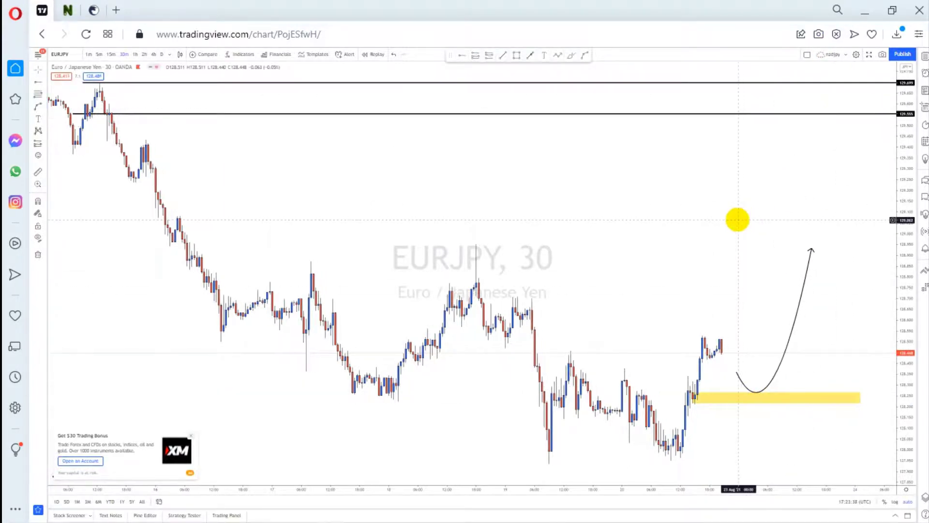
- Load the CADJPY chart from the watchlist on the 4-hour timeframe and bring the August price action into view
left_click(924, 56)
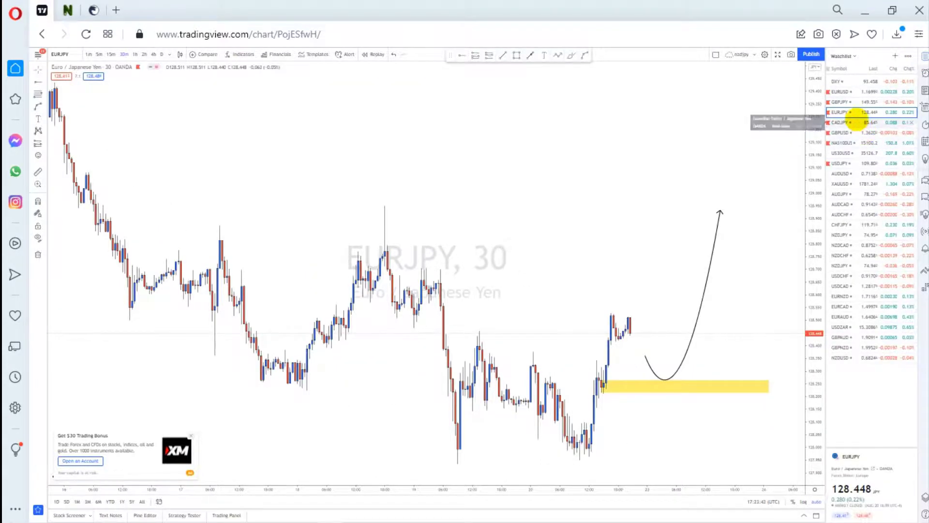
left_click(853, 122)
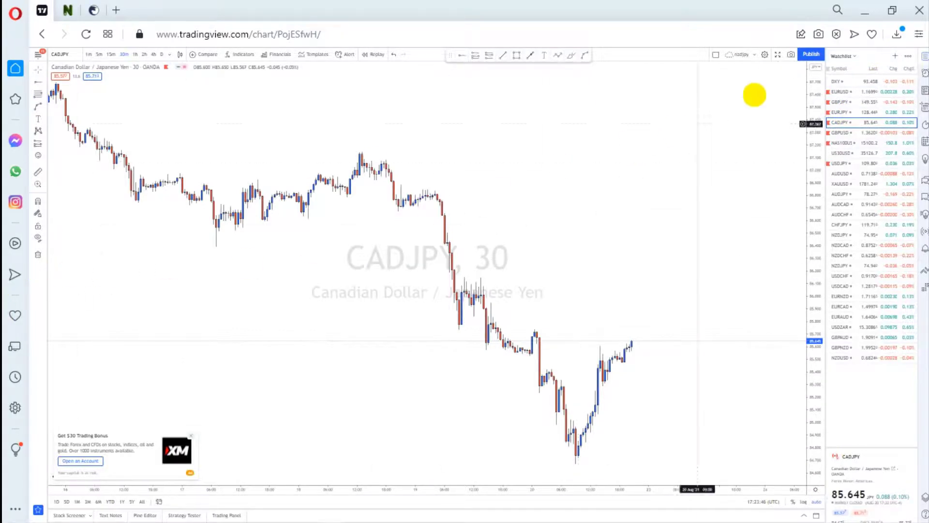
left_click(925, 56)
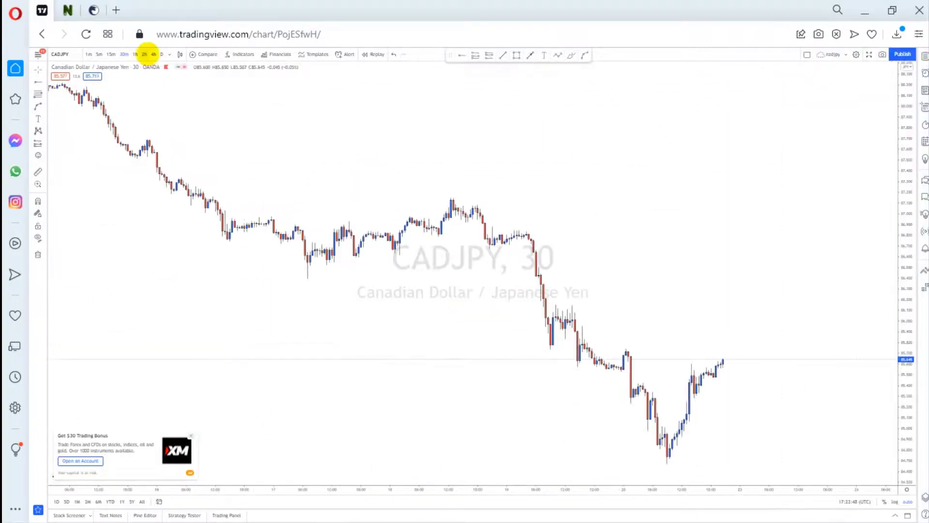
left_click(153, 54)
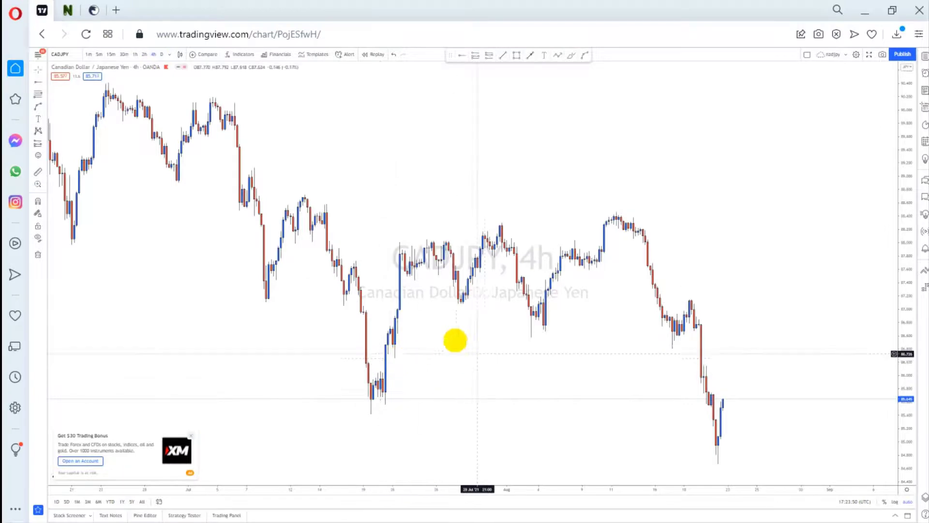
left_click_drag(455, 338, 431, 394)
left_click(464, 468)
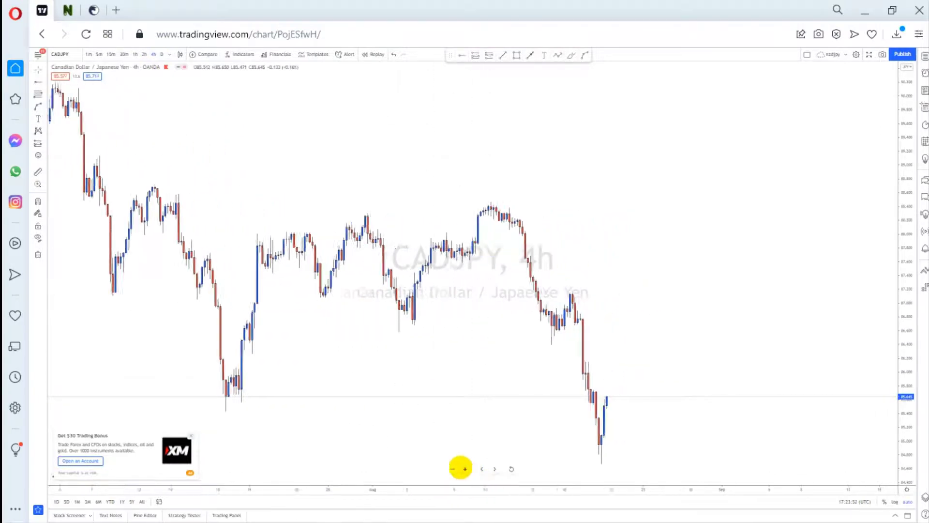
left_click_drag(480, 380, 616, 364)
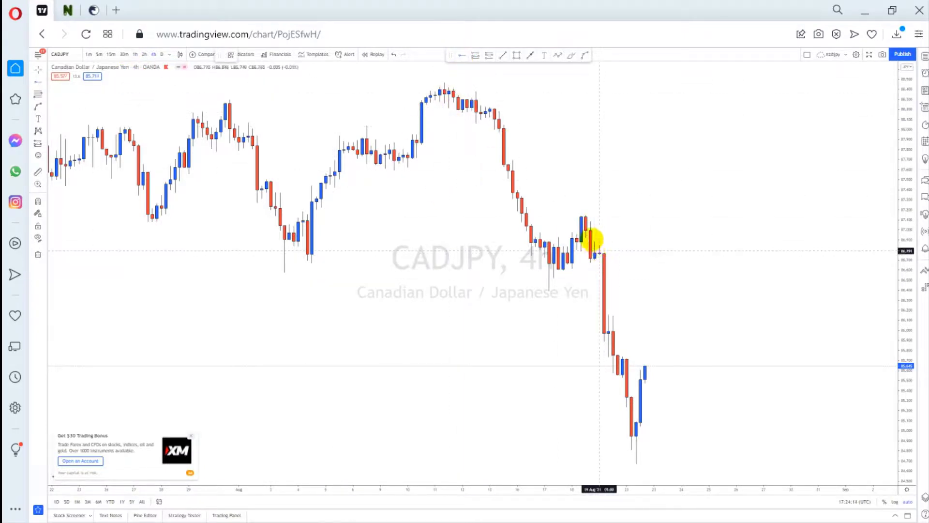
- Place horizontal rays at about 86.88 and 86.68 around the small consolidation before the sharp CADJPY drop on 19 August
key("alt+j")
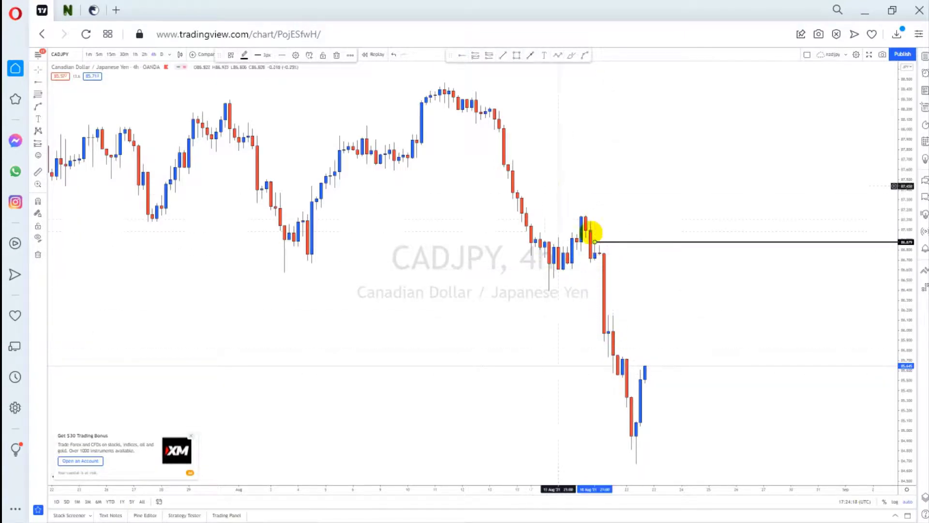
key("Escape")
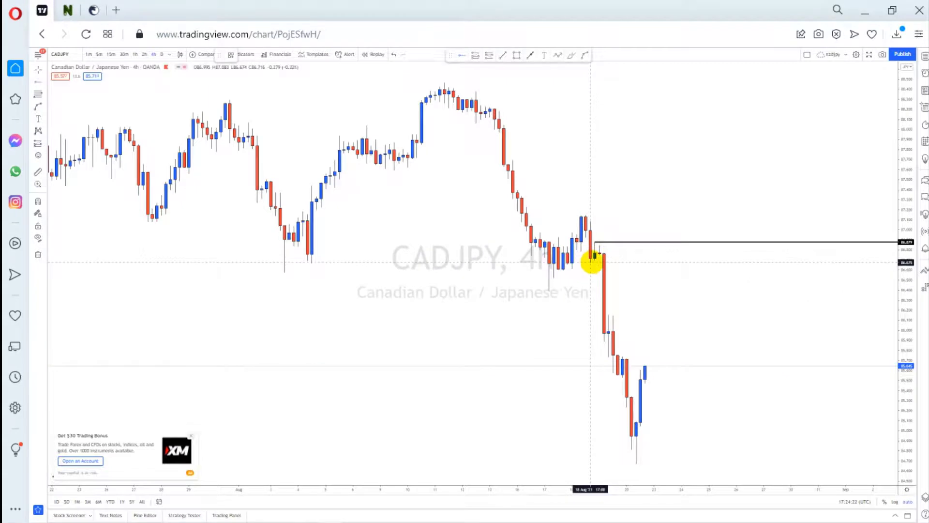
left_click(591, 262)
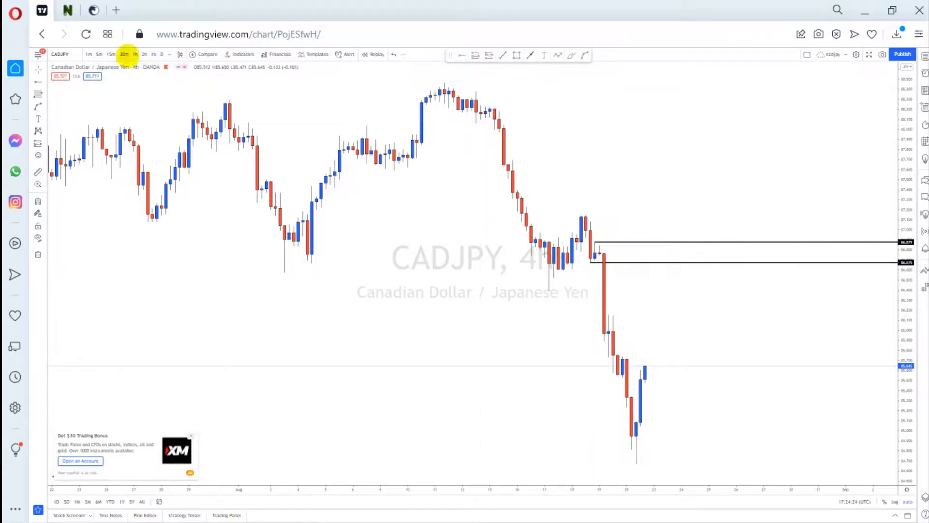
- On the 1-hour timeframe, set the lower ray to about 86.669 so it starts at the low of the consolidation
left_click(144, 54)
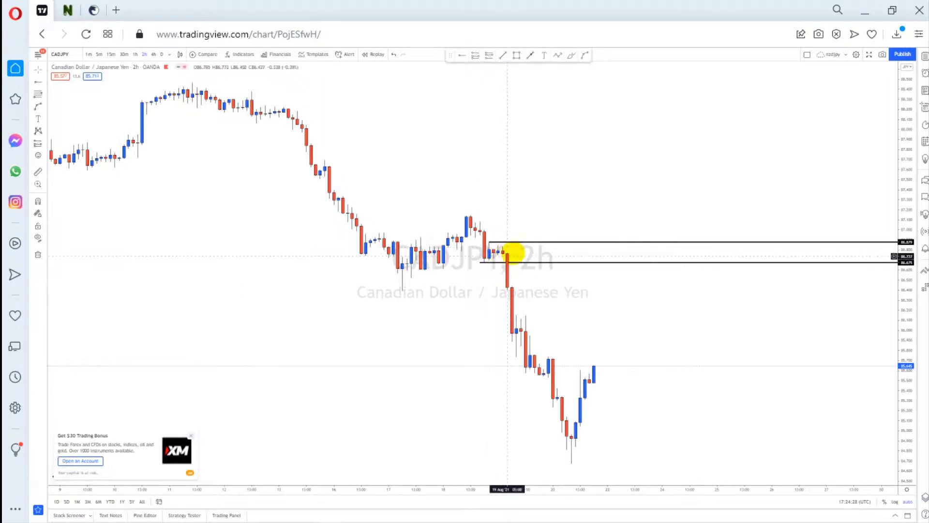
left_click(135, 54)
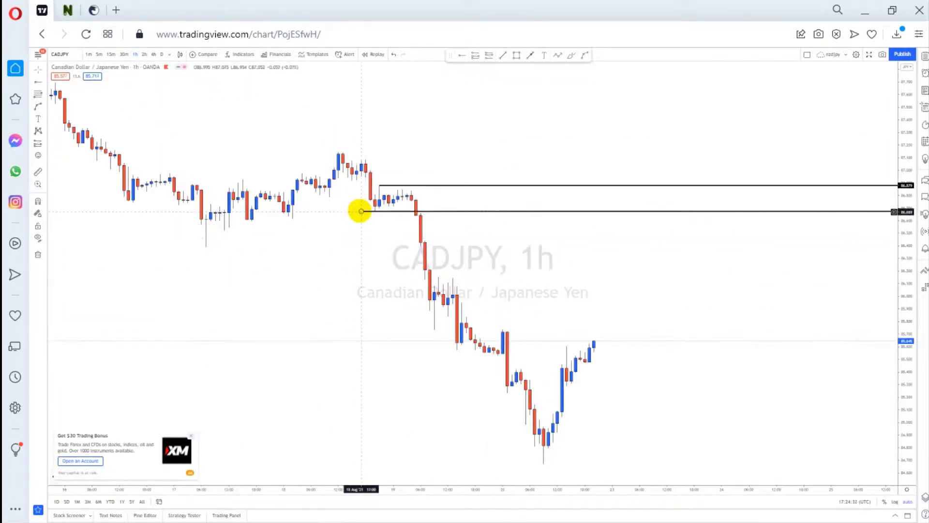
left_click_drag(373, 210, 375, 212)
- Highlight the CADJPY consolidation between the two rays with a rectangle ending just after the drop begins
left_click(517, 55)
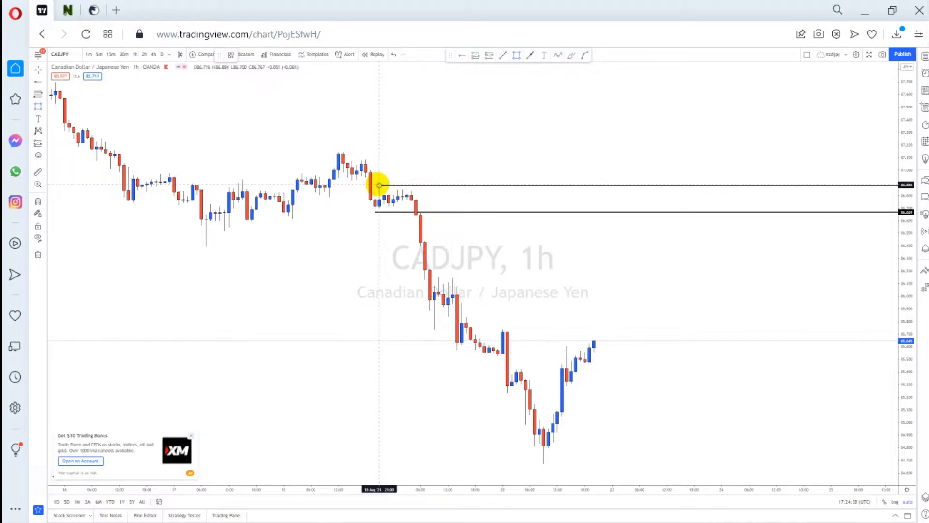
left_click_drag(375, 186, 435, 210)
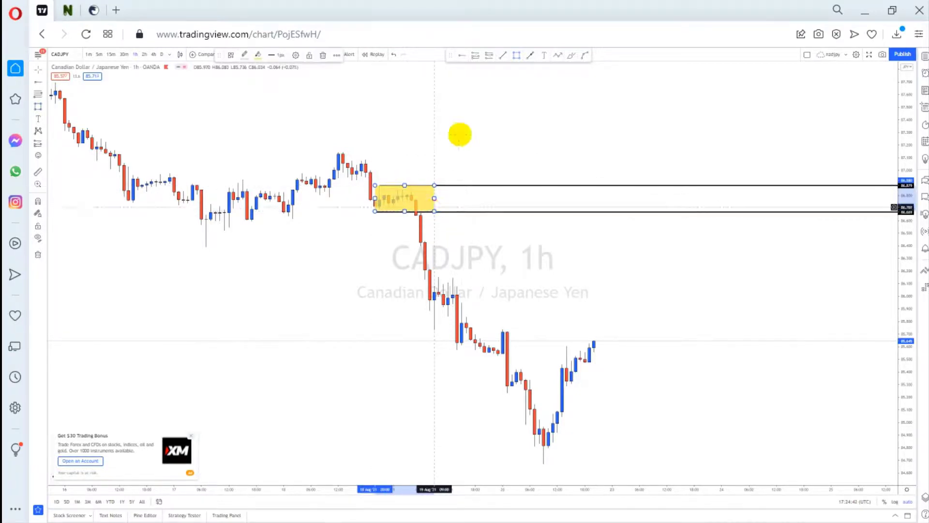
left_click(458, 135)
- Draw a curved projection arrow rising to the lower CADJPY supply ray and falling to about 85.2
left_click(502, 54)
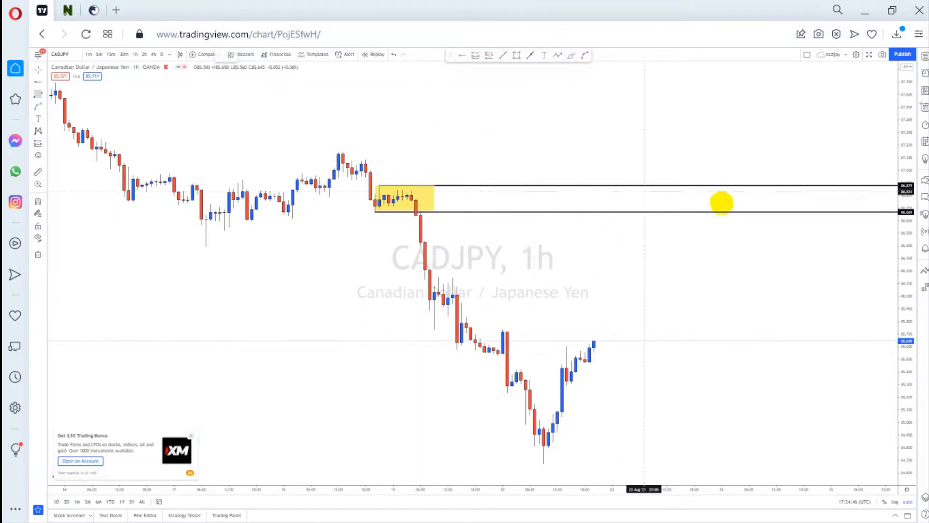
left_click(676, 218)
left_click(747, 394)
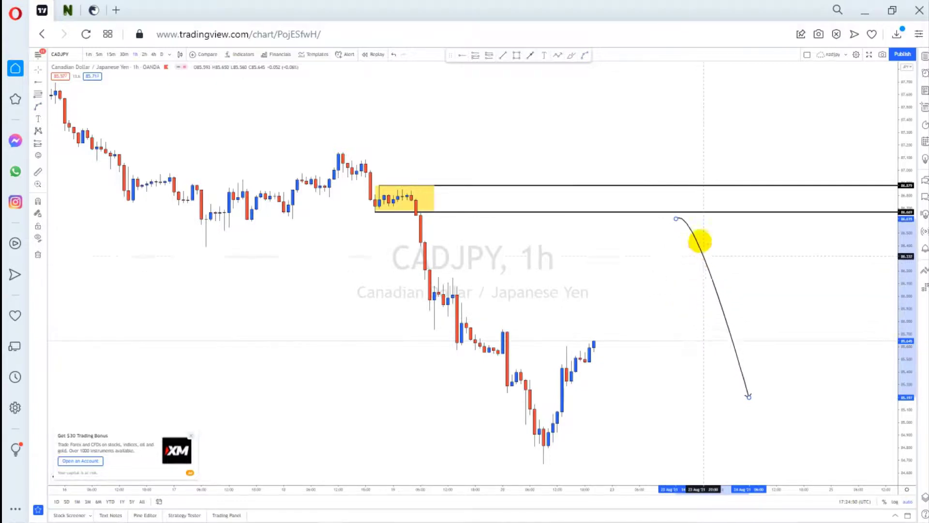
left_click(712, 237)
left_click_drag(491, 276, 477, 361)
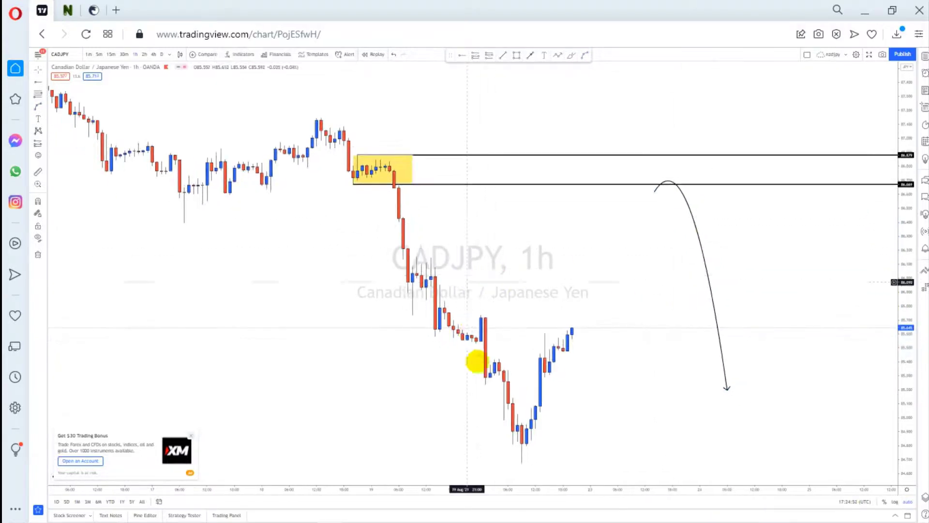
left_click(452, 468)
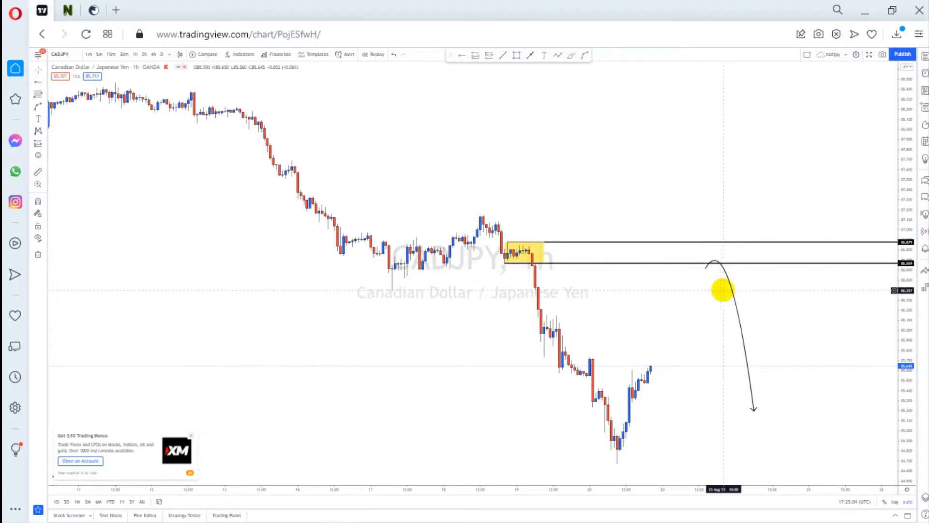
- Load the GBPUSD chart from the watchlist on the daily timeframe and bring the recent candles into view
left_click(923, 55)
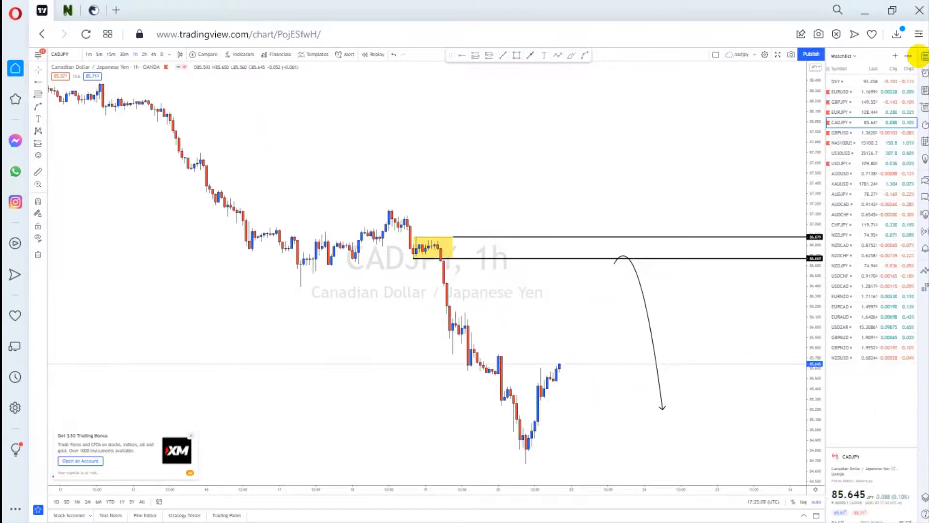
left_click(852, 132)
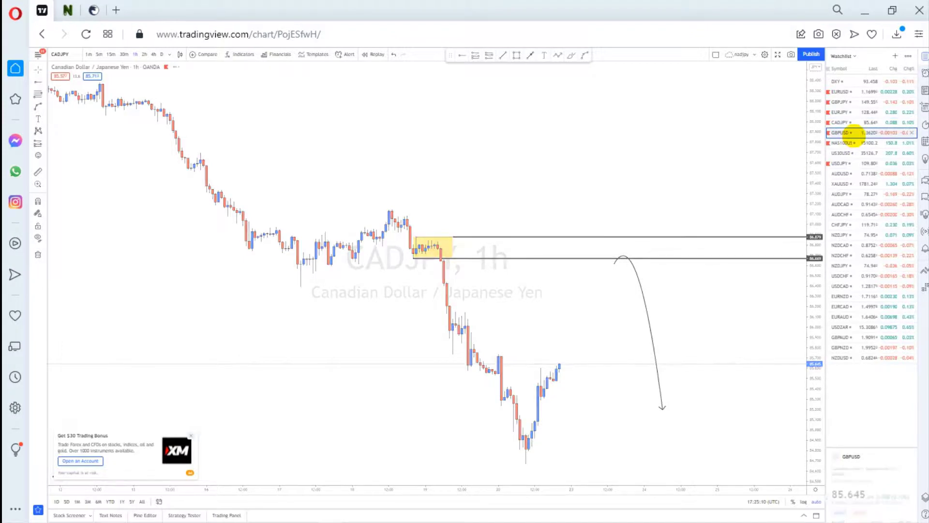
left_click(923, 56)
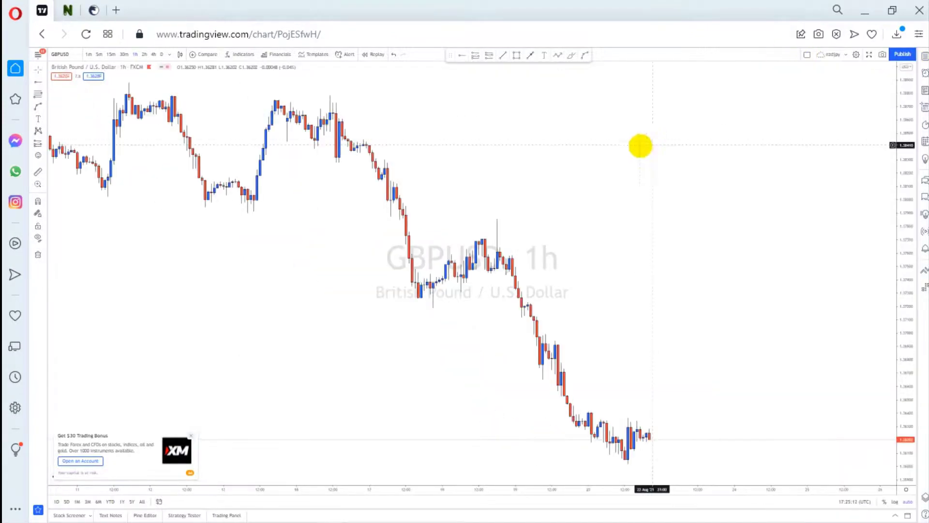
left_click(161, 54)
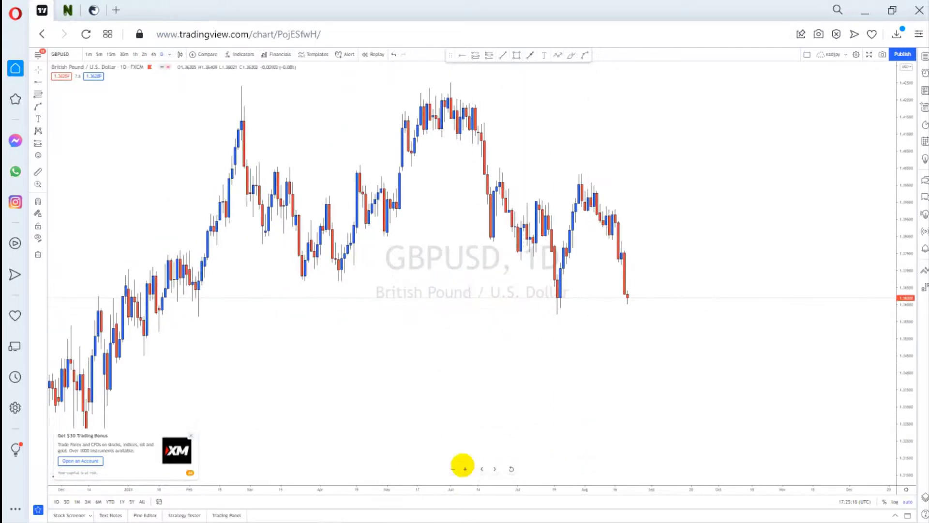
scroll(460, 465, "up", 5)
left_click_drag(438, 400, 674, 353)
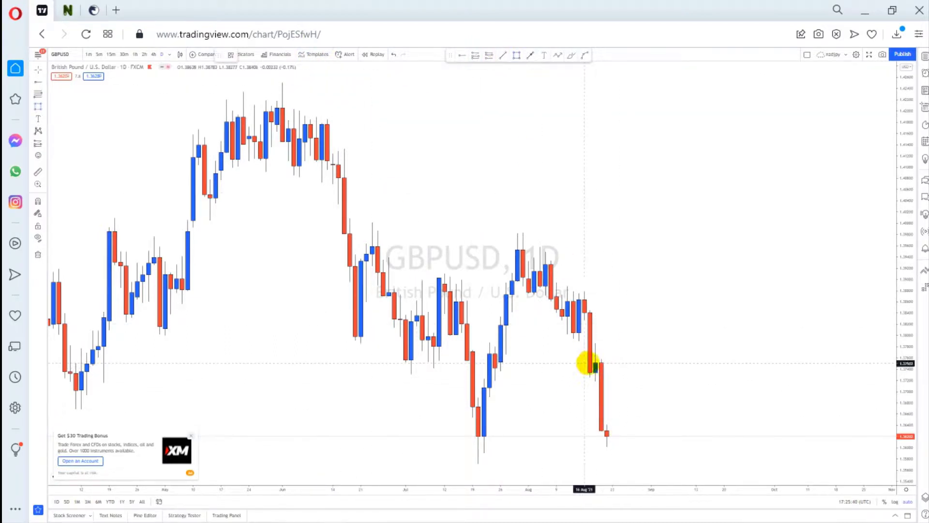
- Highlight the last bullish daily candle before the GBPUSD drop with a rectangle, and clear it on the 4-hour timeframe
left_click_drag(590, 360, 618, 386)
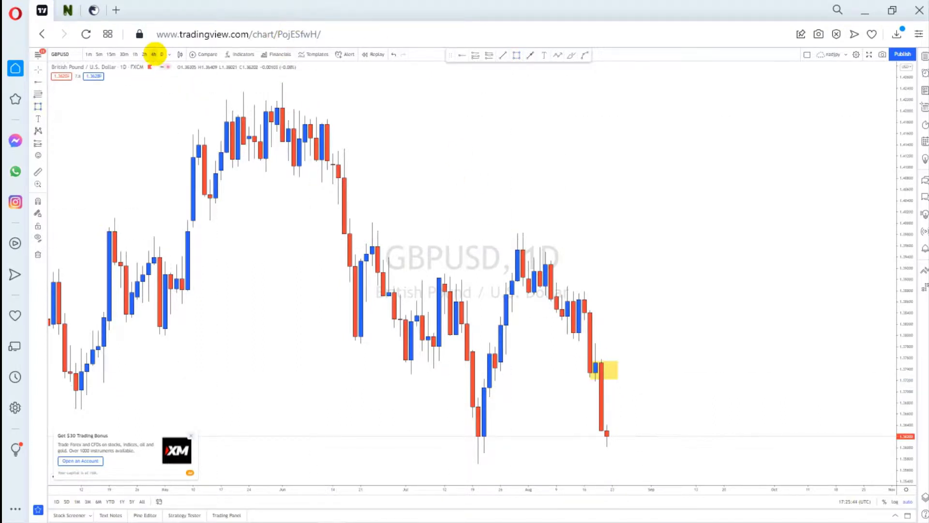
left_click(154, 53)
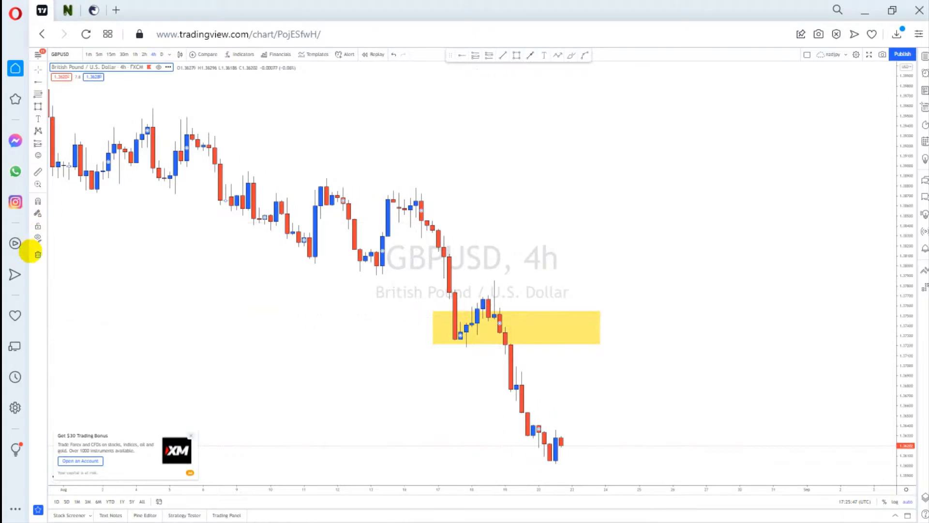
left_click(37, 253)
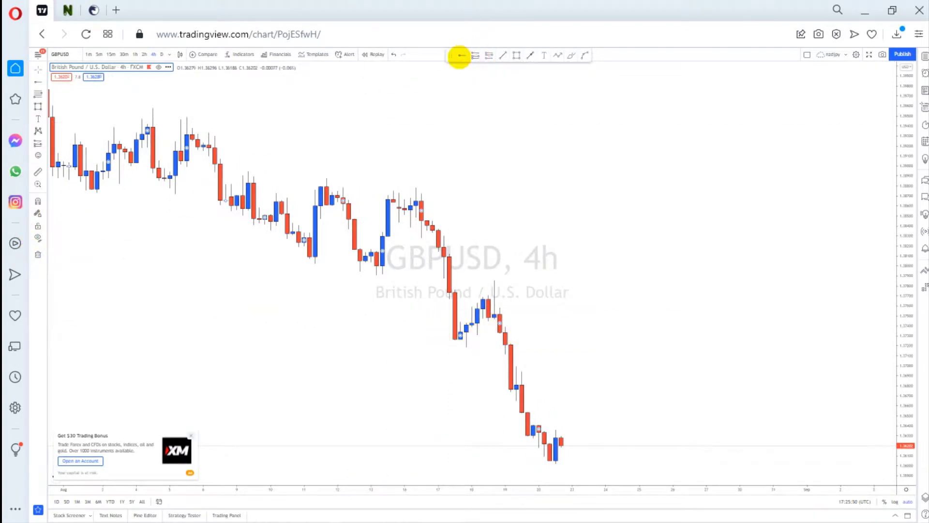
- Draw two horizontal rays from the 4-hour GBPUSD candle before the drop, at its wick high near 1.3785 and its body near 1.3748
left_click(493, 280)
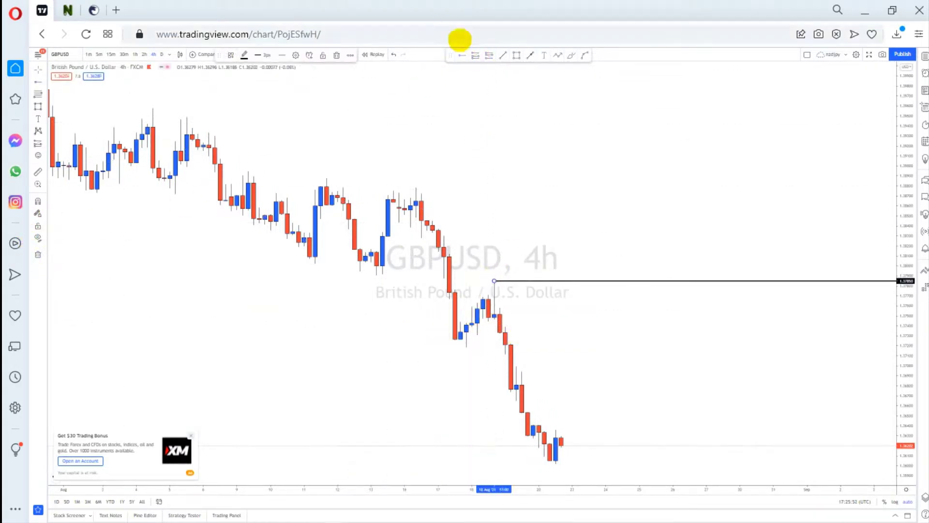
left_click(462, 55)
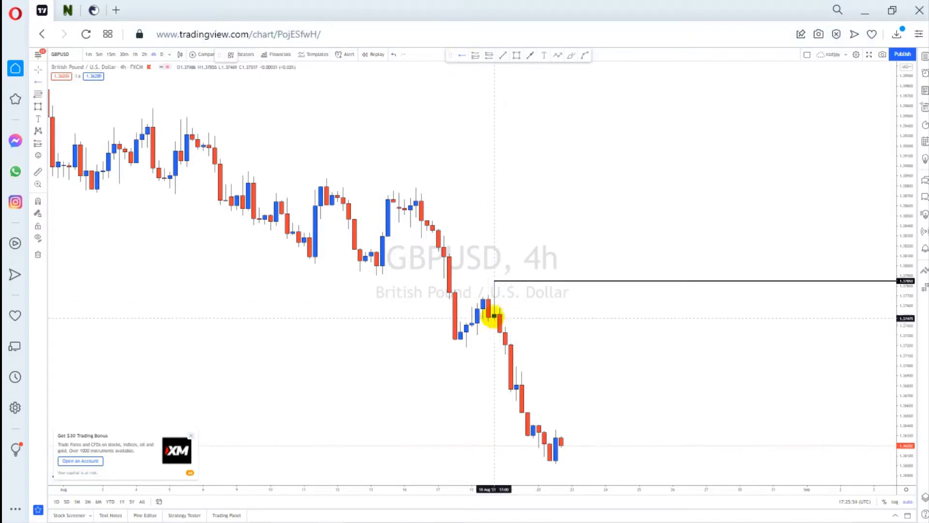
left_click(493, 317)
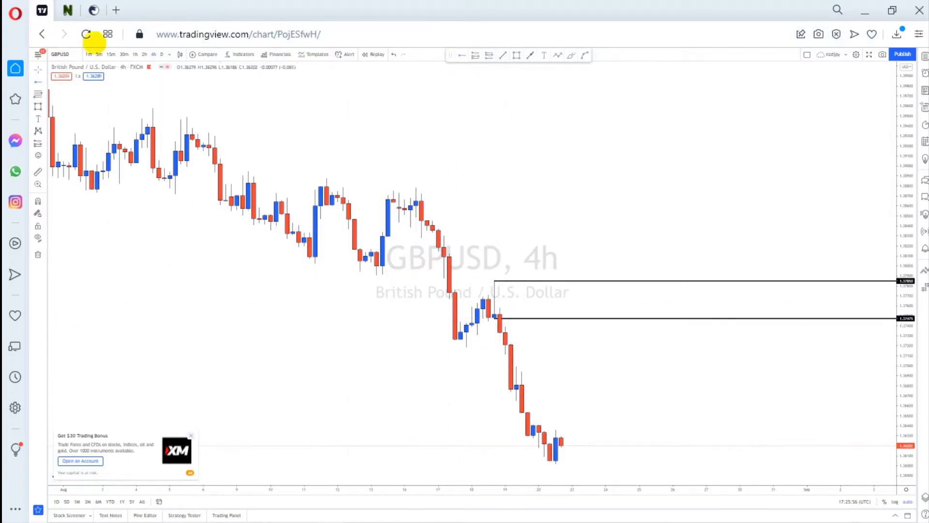
- Examine the GBPUSD supply zone between the two rays on the 2-hour, 1-hour and 30-minute timeframes
left_click(144, 54)
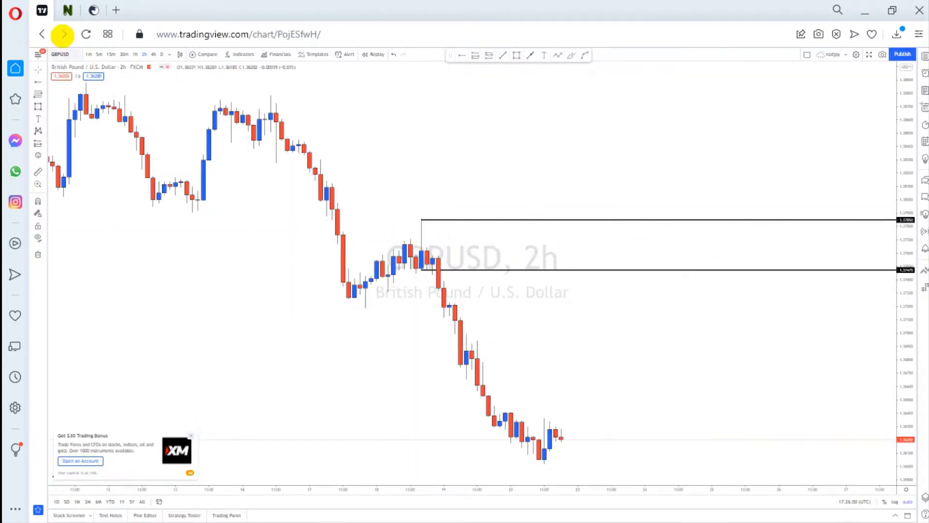
left_click(135, 54)
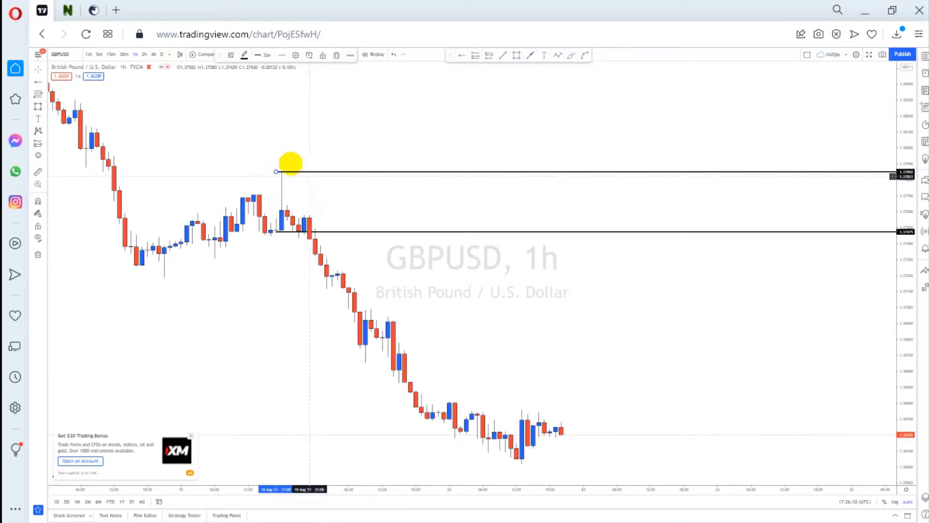
left_click(123, 53)
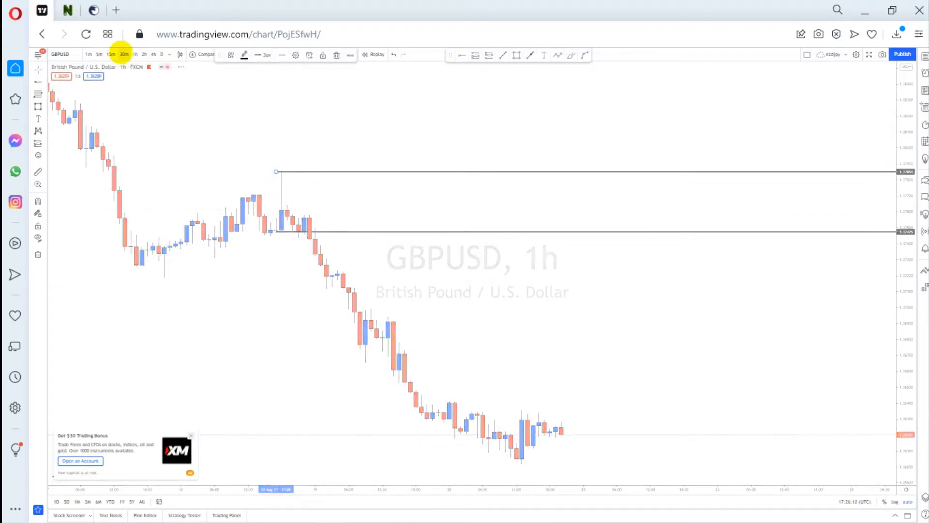
scroll(429, 305, "up", 3)
left_click_drag(429, 306, 443, 307)
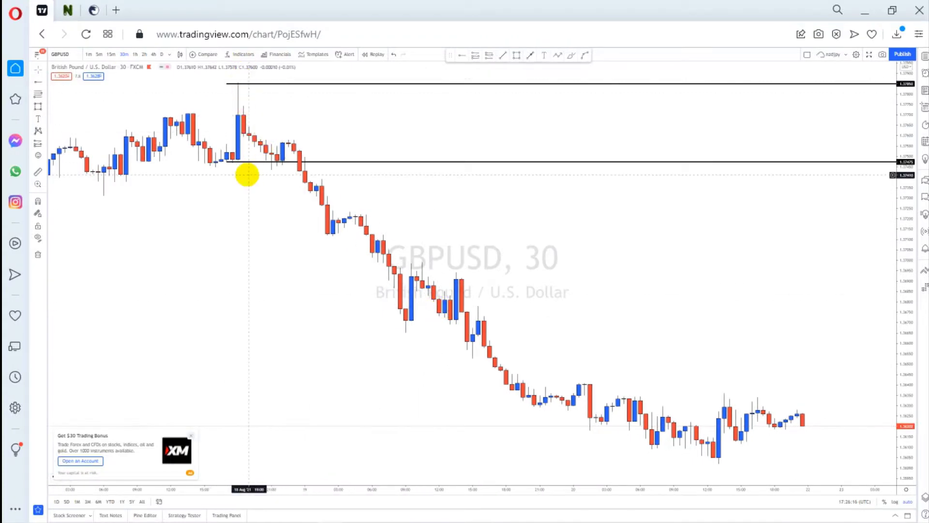
- On the 1-hour timeframe, highlight the GBPUSD consolidation between the two rays with a rectangle ending just after the drop begins
left_click(134, 54)
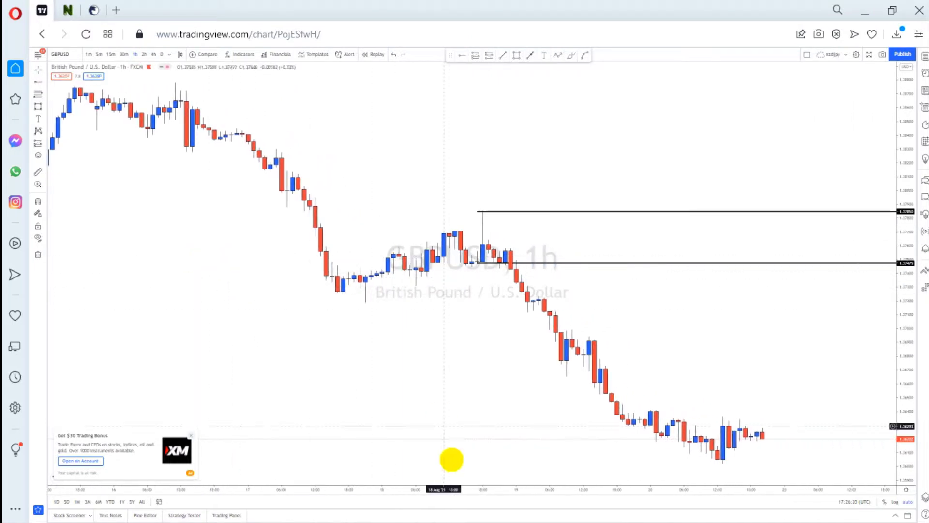
left_click(453, 468)
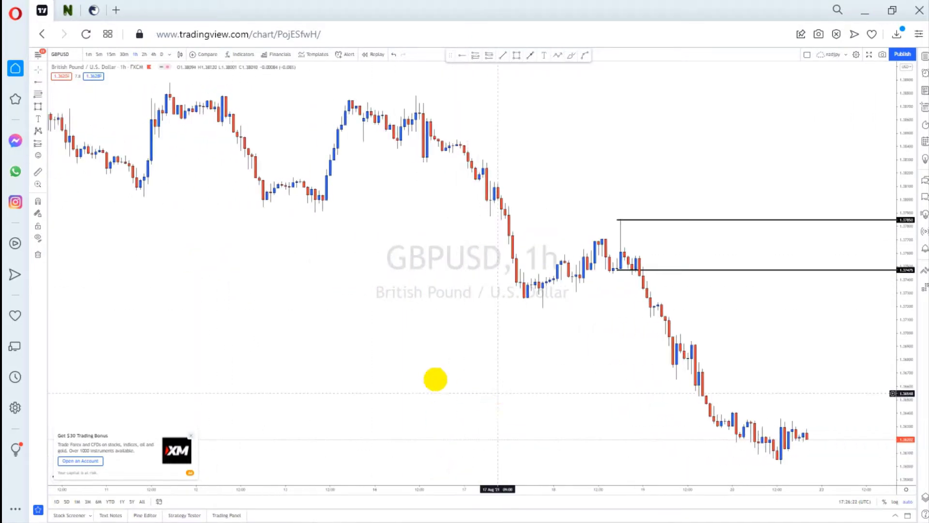
left_click_drag(435, 379, 349, 338)
left_click(517, 55)
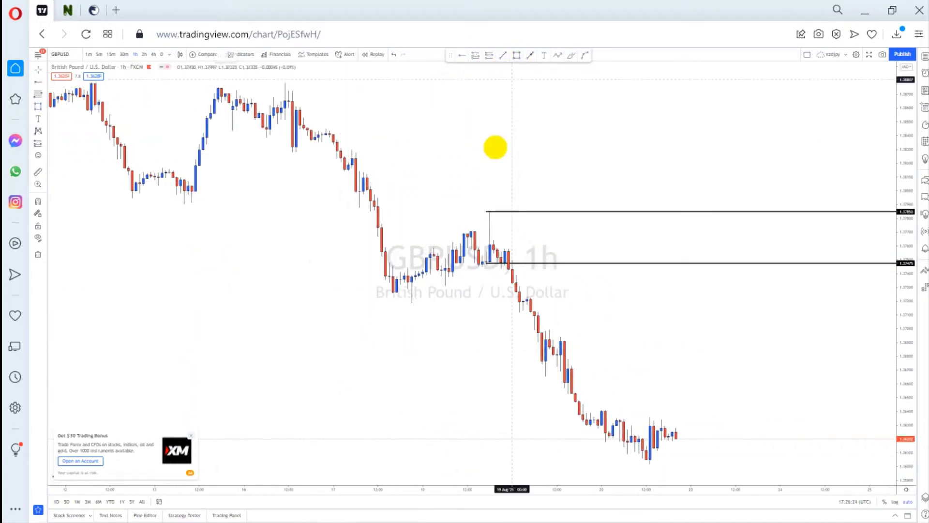
left_click_drag(486, 212, 517, 262)
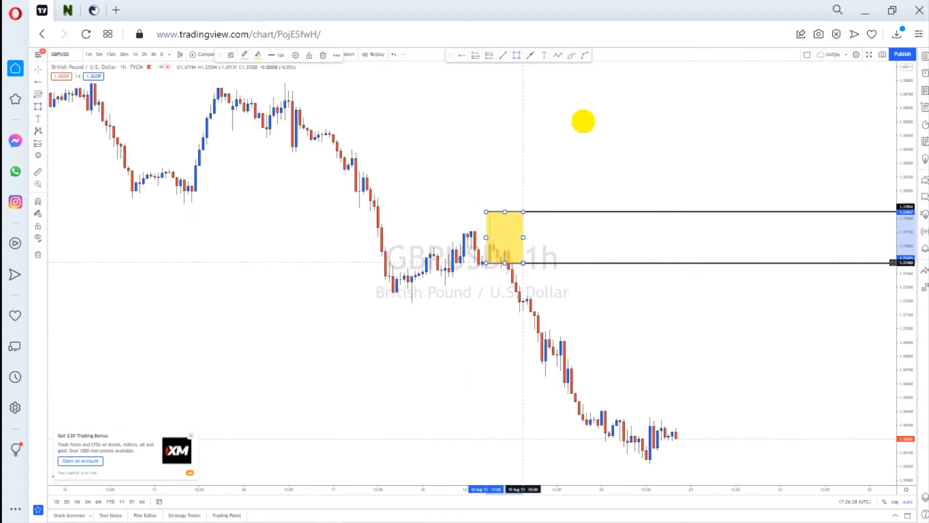
left_click(571, 97)
- Draw a curved projection arrow that peaks at the lower GBPUSD supply ray and falls to about 1.362
left_click(584, 56)
left_click(732, 275)
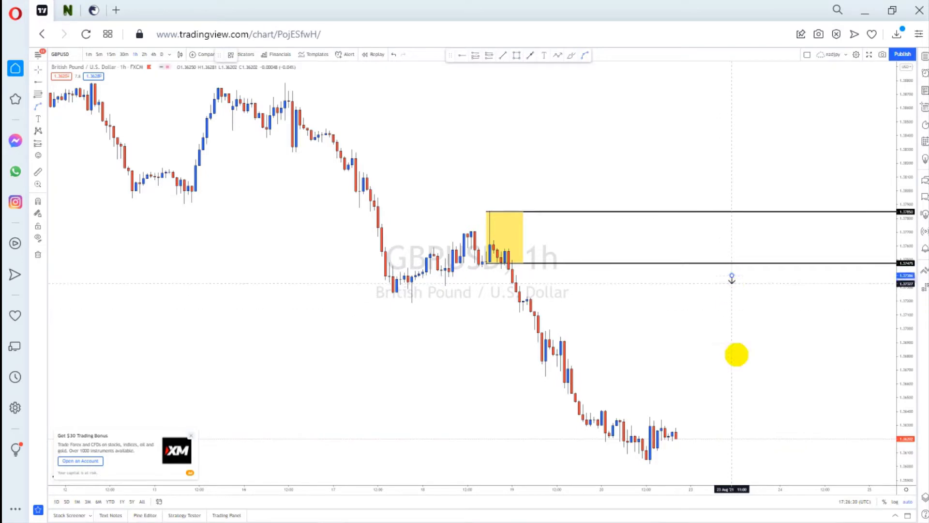
left_click(772, 451)
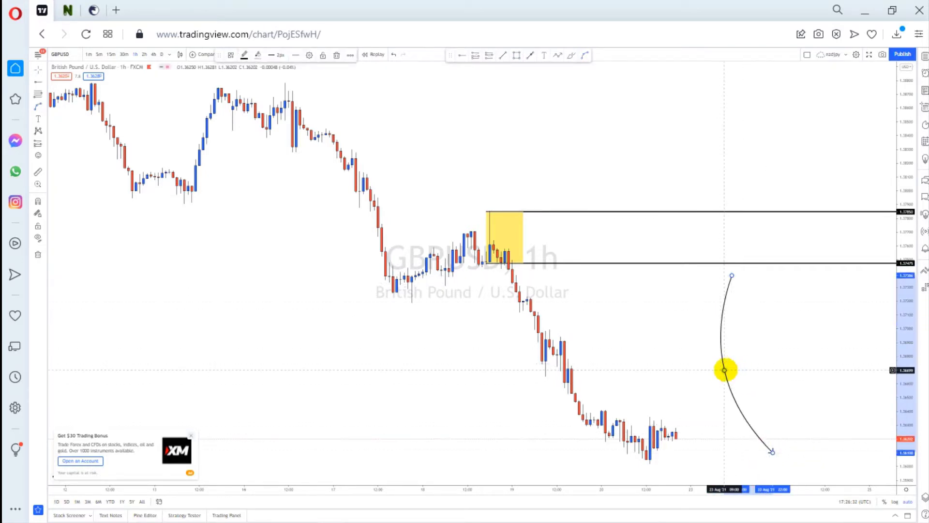
left_click_drag(724, 369, 757, 289)
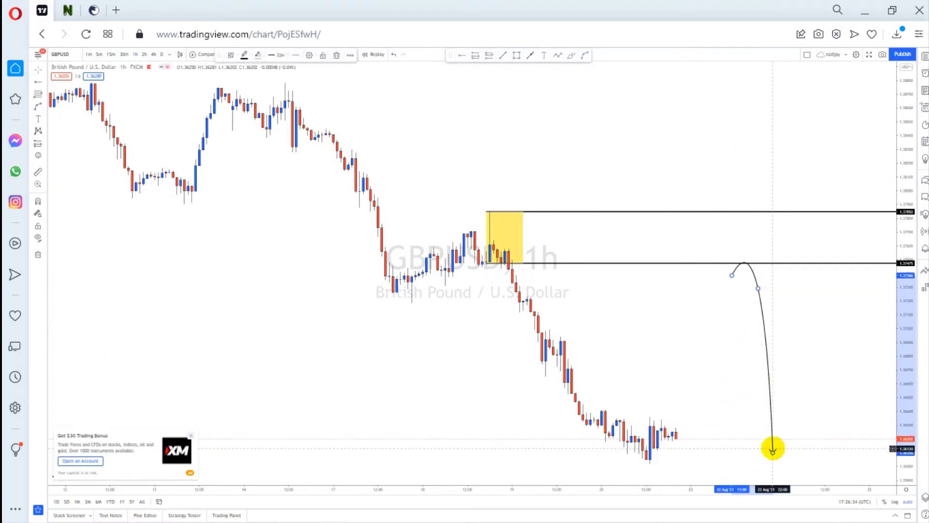
left_click_drag(772, 451, 794, 439)
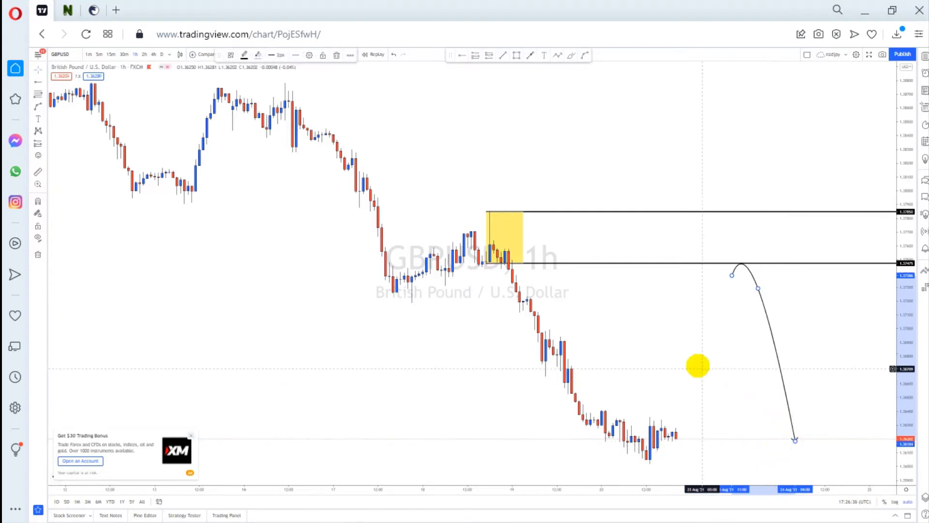
left_click_drag(556, 382, 501, 360)
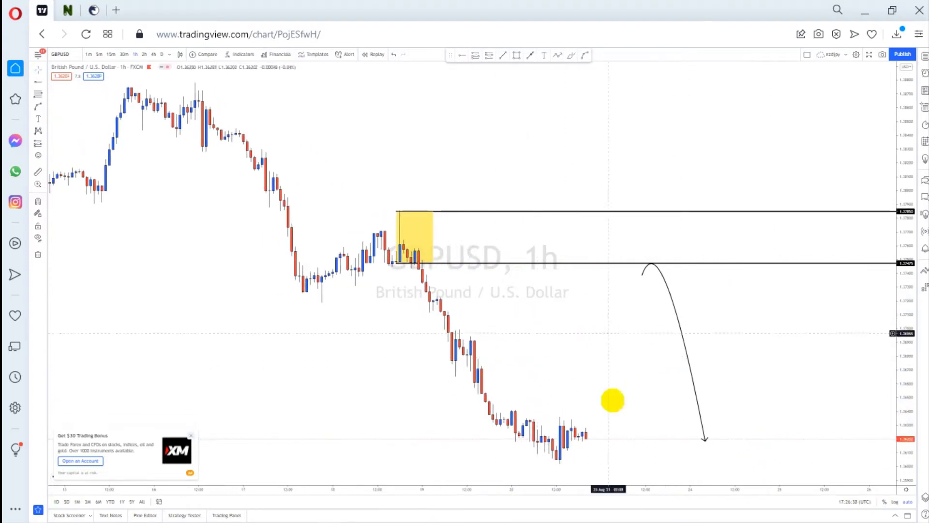